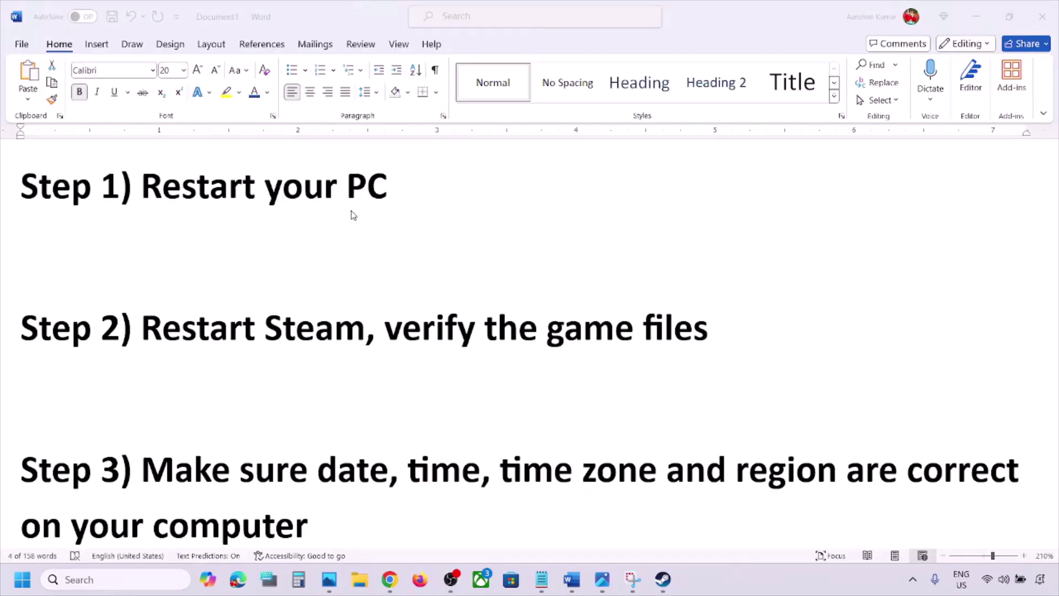
- Display the PC's power options, including Restart, and dismiss them without choosing one
click(22, 579)
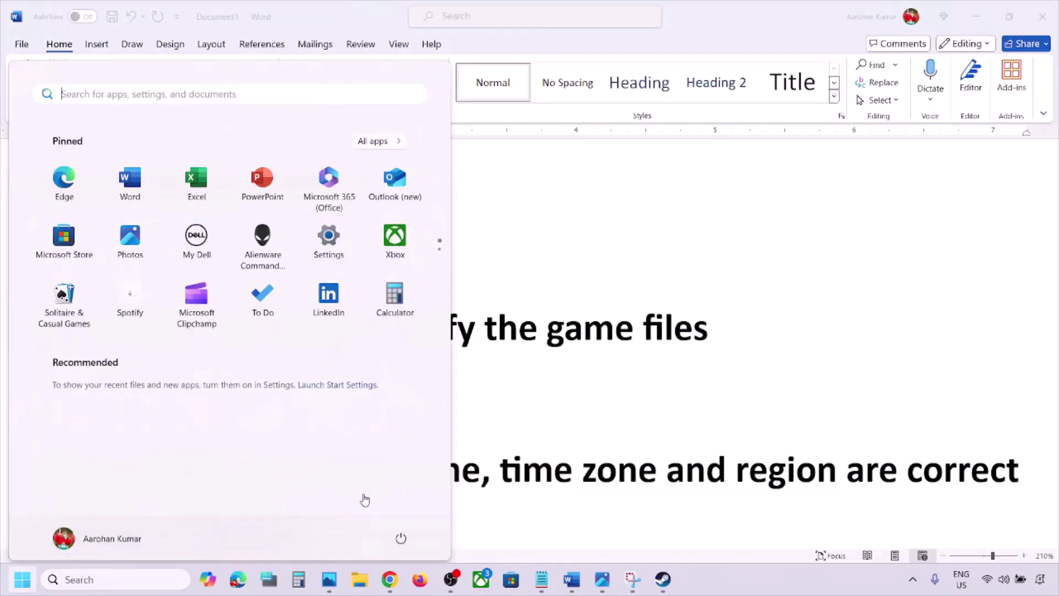
click(401, 532)
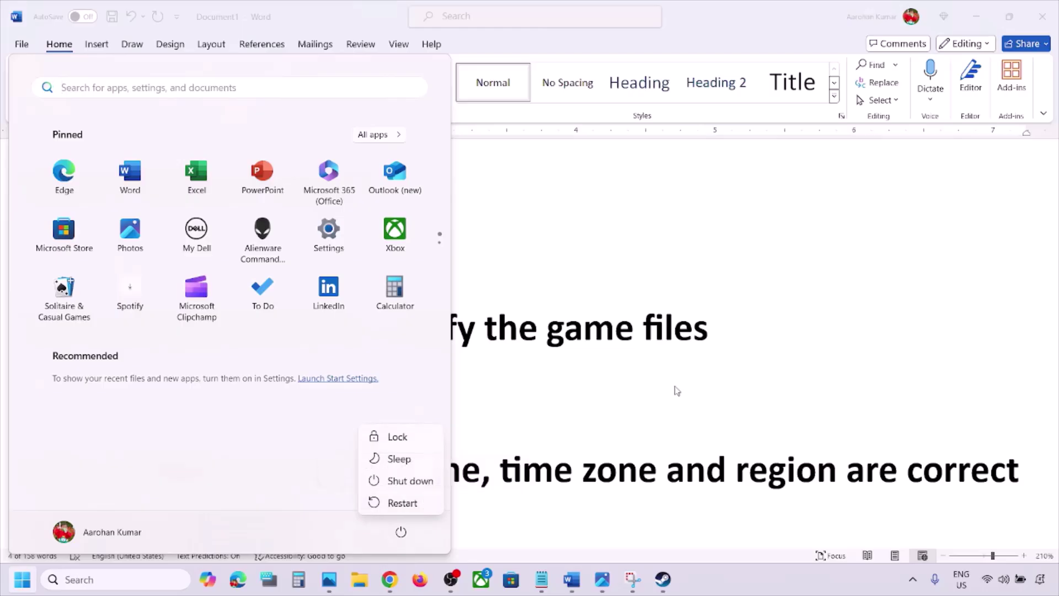
key(Escape)
click(681, 370)
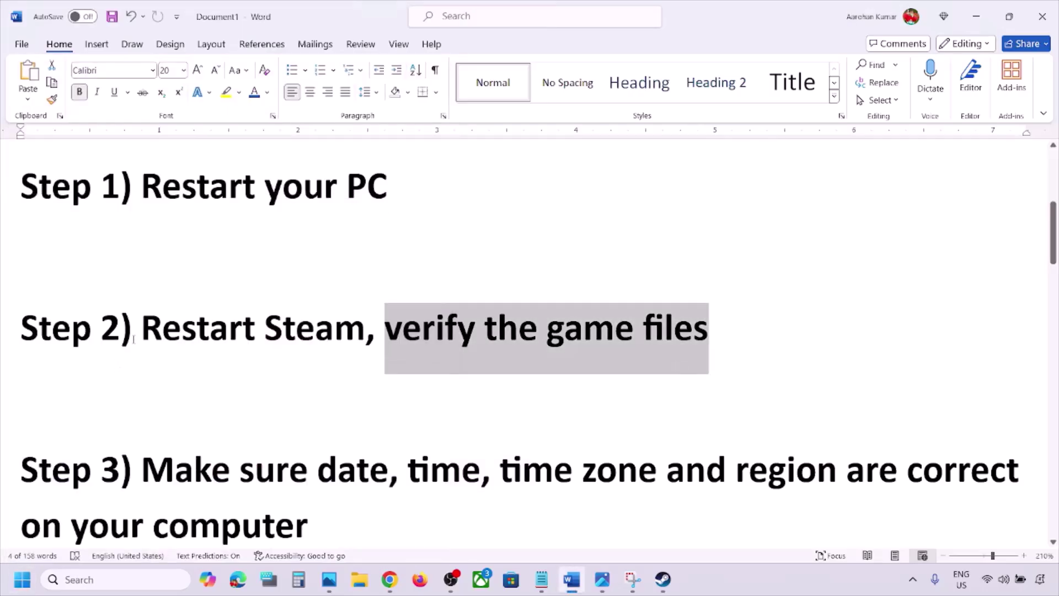
- Highlight "Restart Steam" in the step 2 line, switch to Steam, and display its client menu containing Exit
drag(233, 332, 361, 331)
click(663, 579)
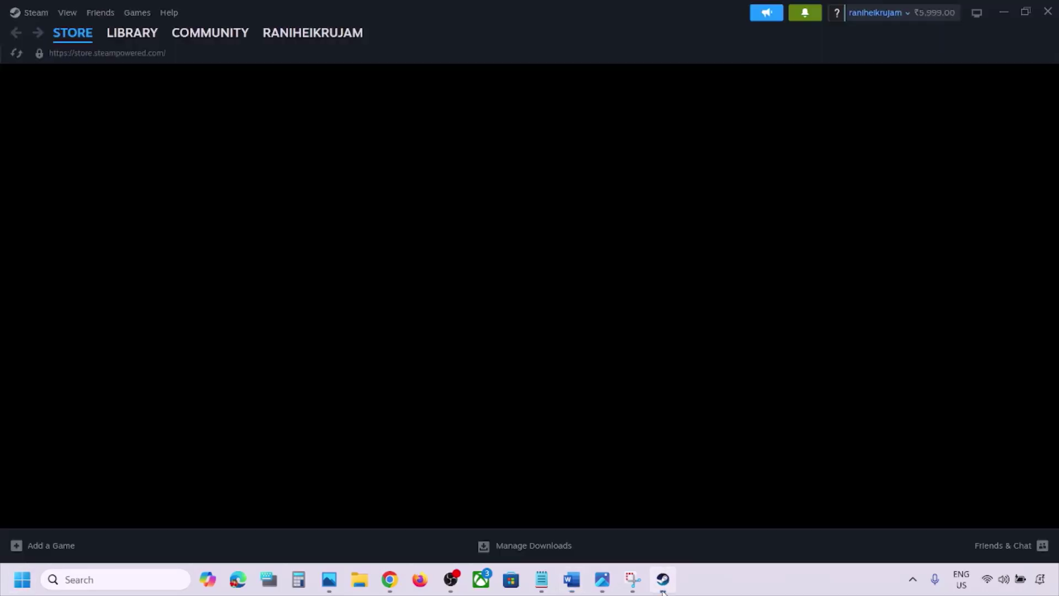
click(35, 12)
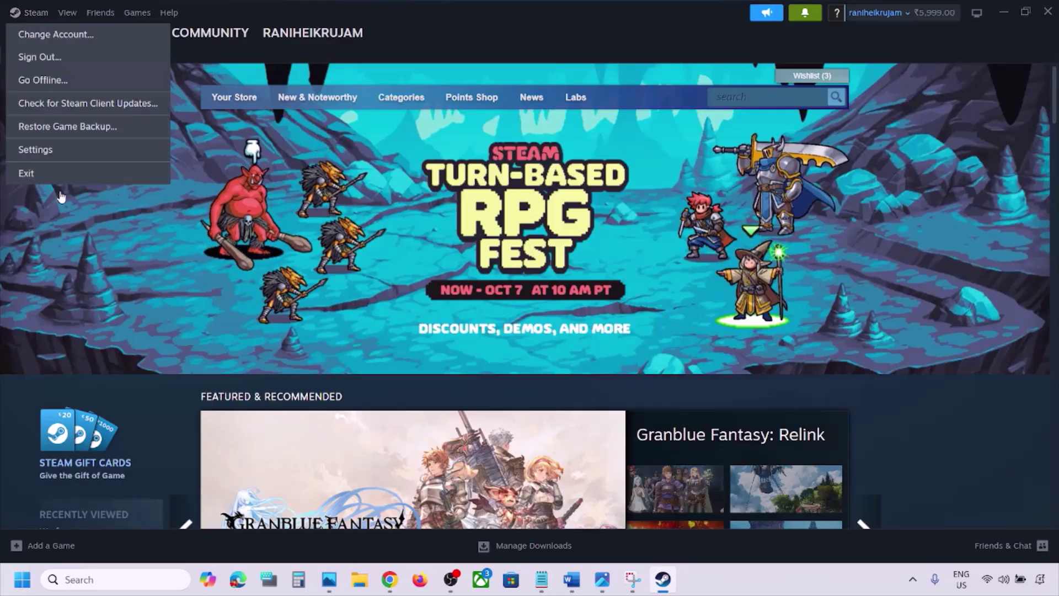
- Search Windows for "steam" and run the Steam app as administrator
click(107, 580)
text(steam)
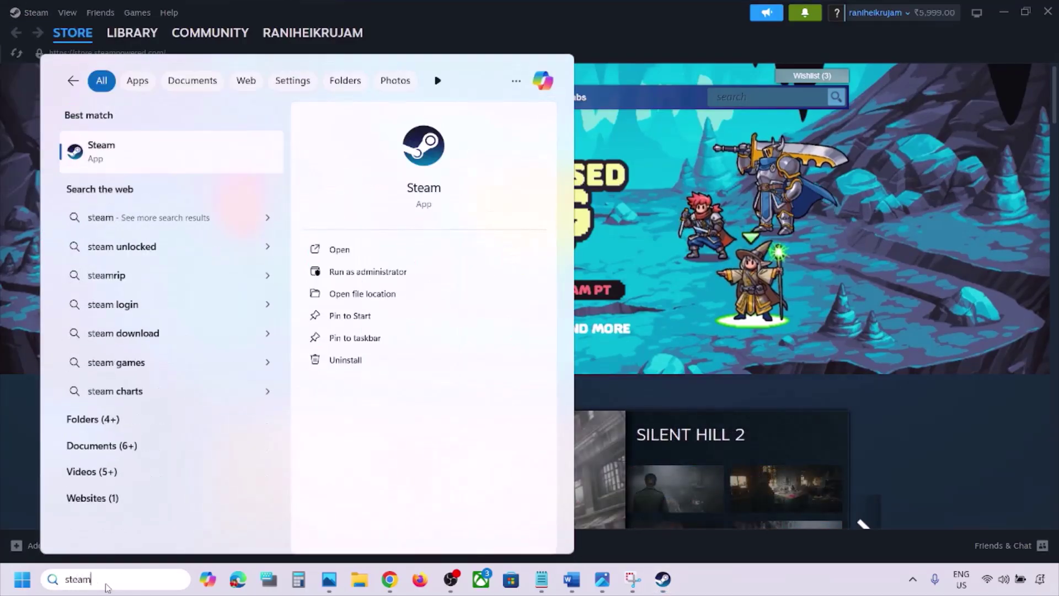
right_click(116, 161)
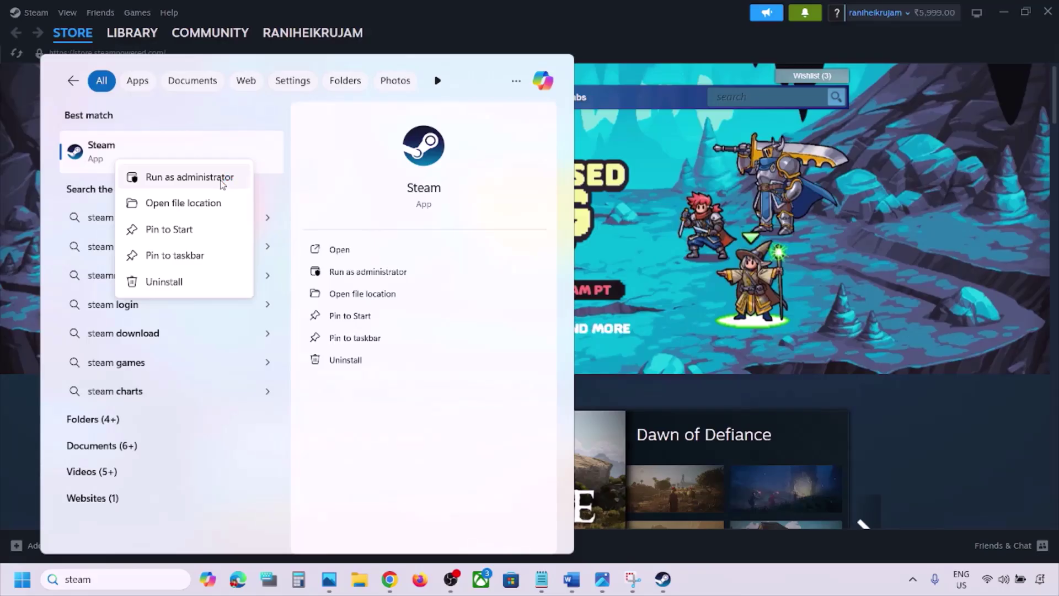
click(222, 184)
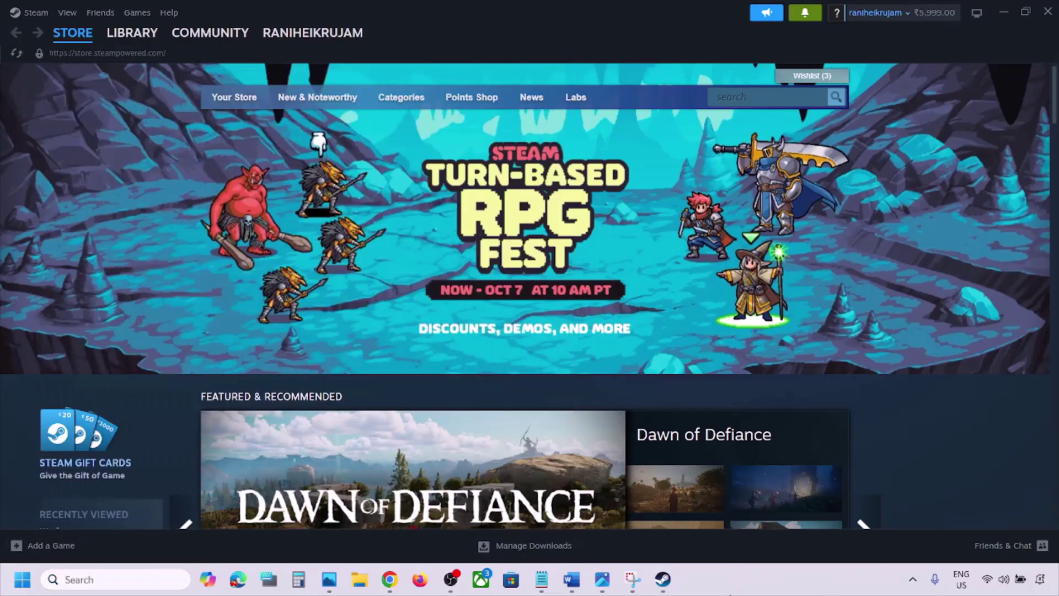
- Highlight "verify the game files" in the Word document and view the screenshots of a Steam game's Properties and Installed Files options
click(579, 585)
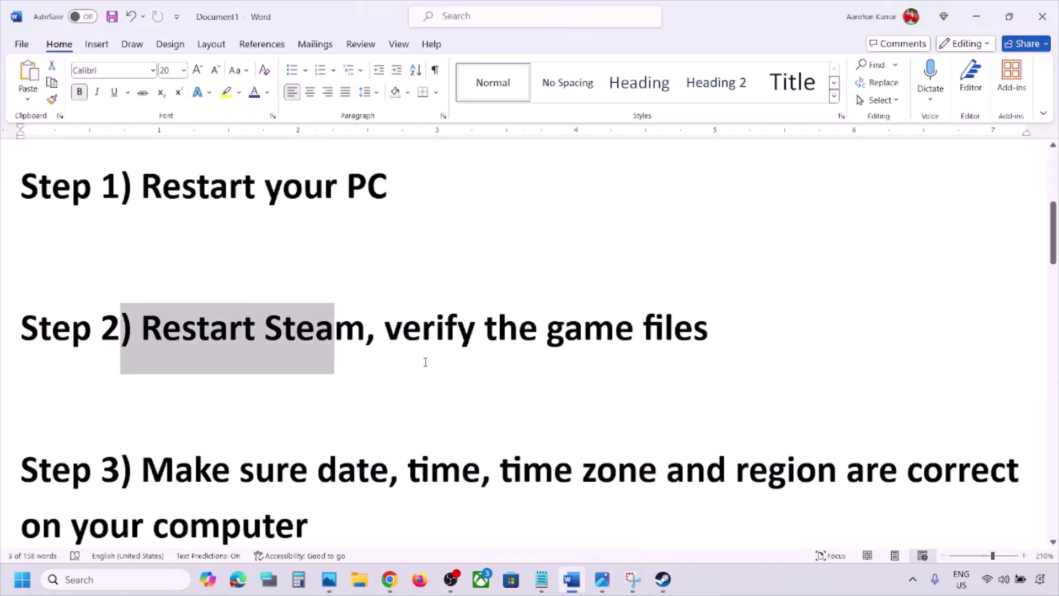
drag(386, 329, 695, 323)
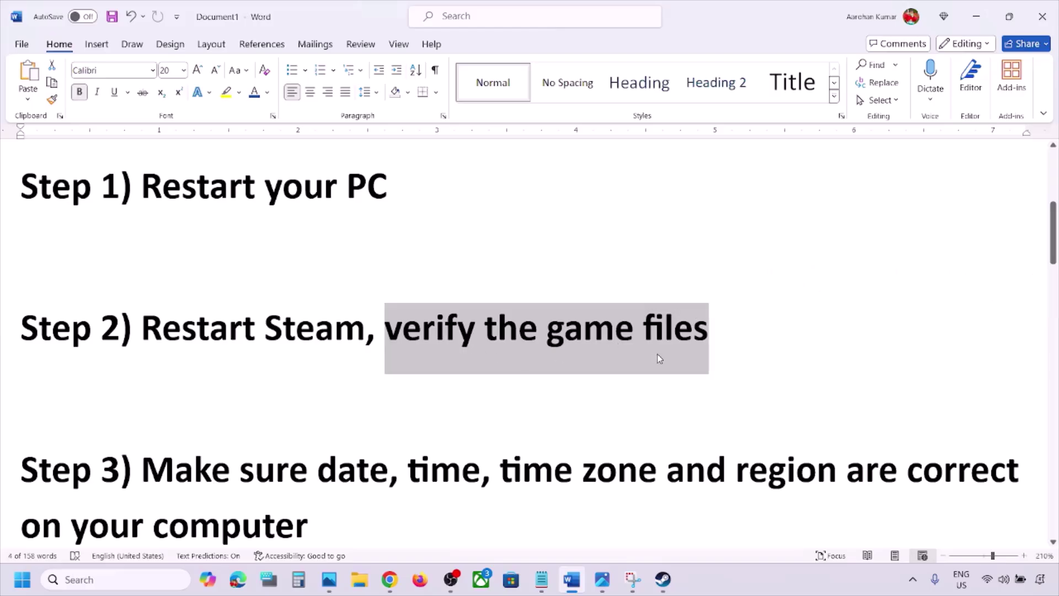
click(744, 585)
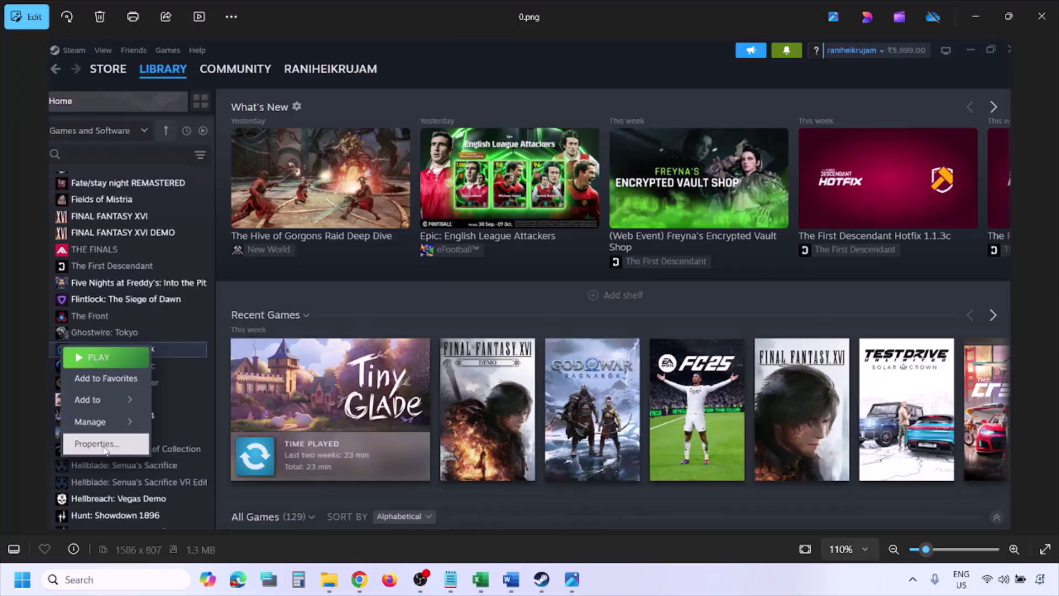
scroll(379, 346, down, 1)
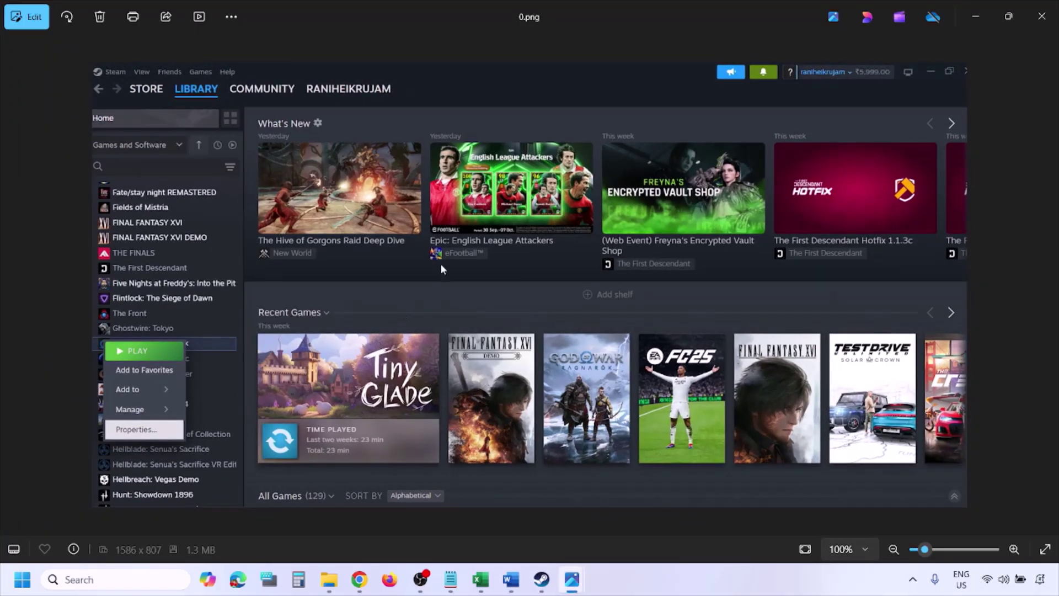
key(Right)
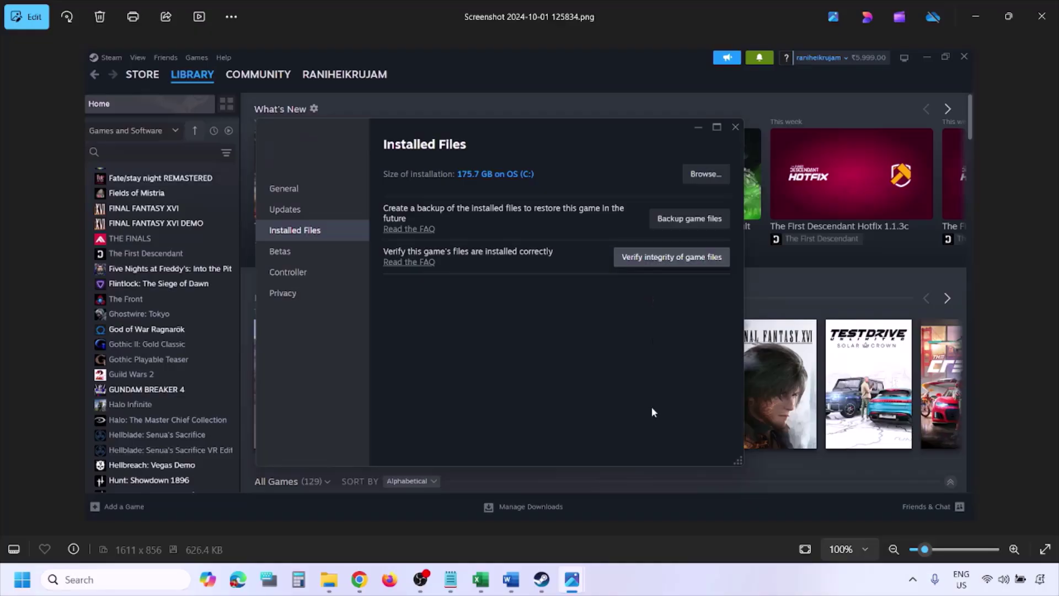
click(690, 584)
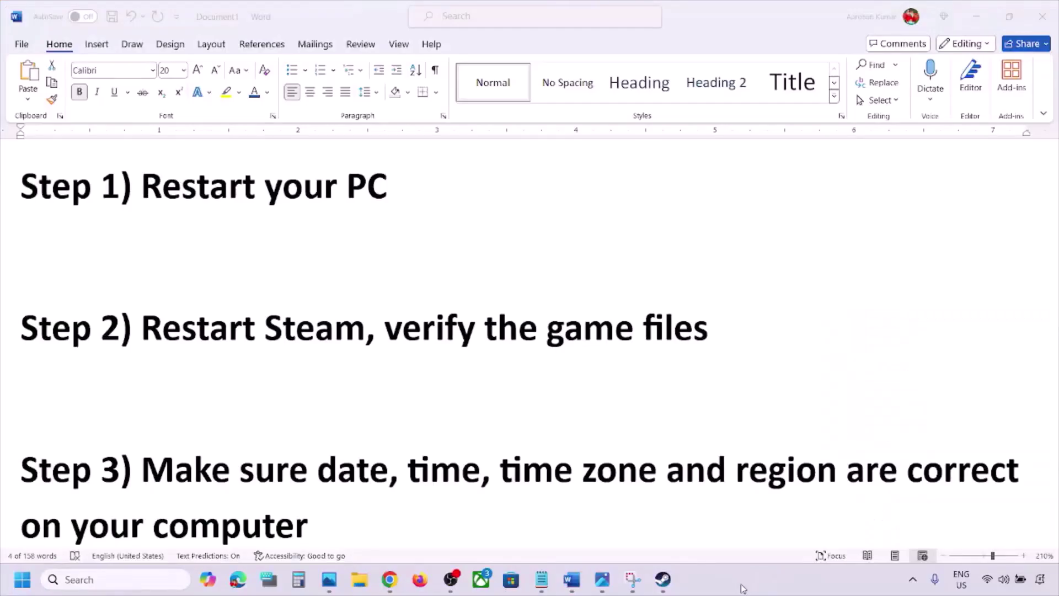
- Open the Date & time page in Windows Settings and synchronize the clock with the time server
scroll(430, 390, down, 2)
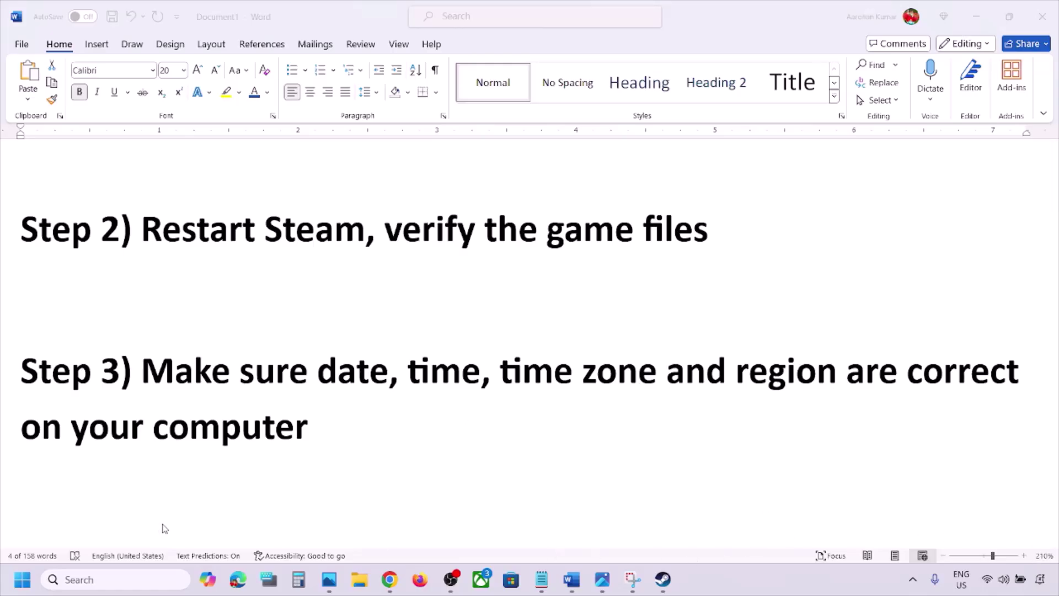
key(super+i)
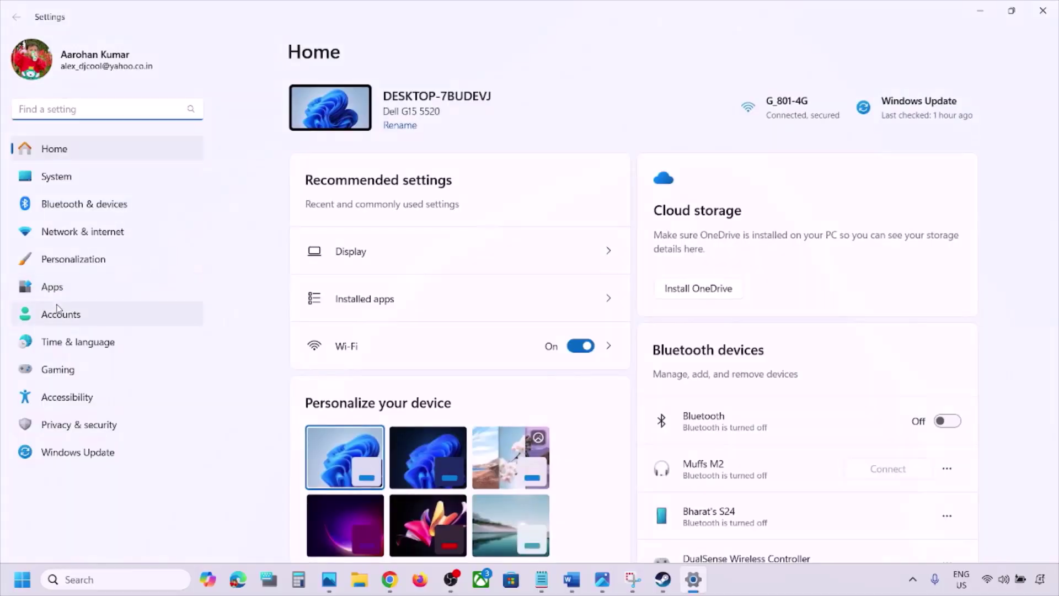
click(53, 341)
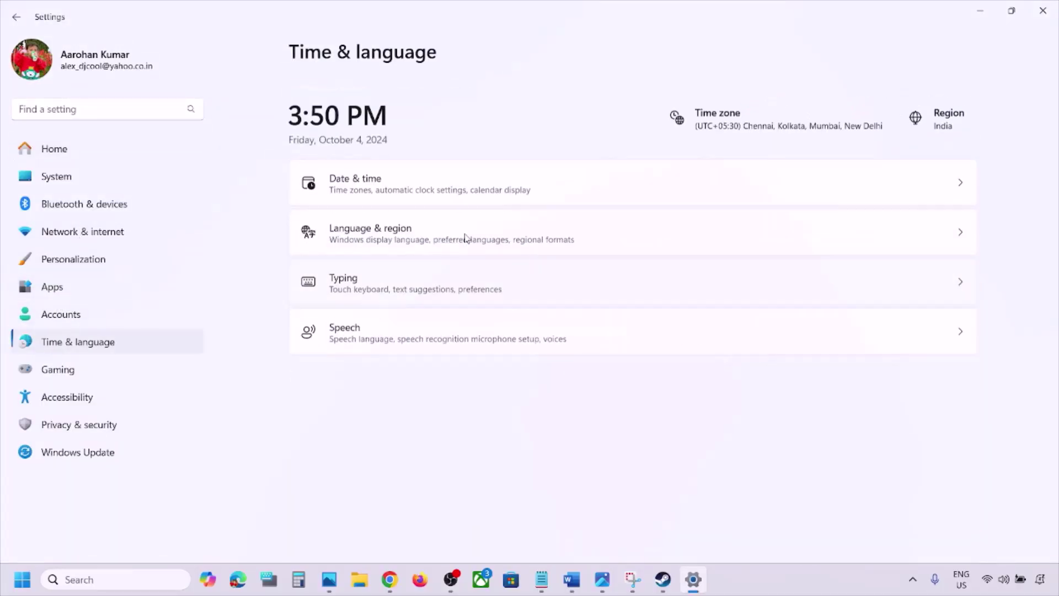
click(480, 175)
scroll(501, 287, down, 2)
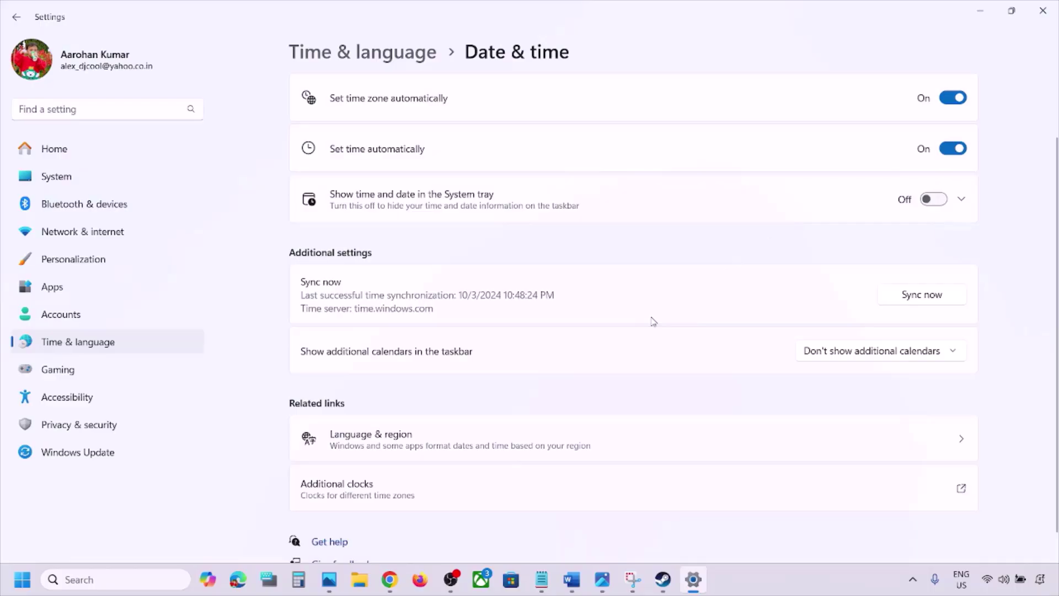
scroll(653, 322, down, 1)
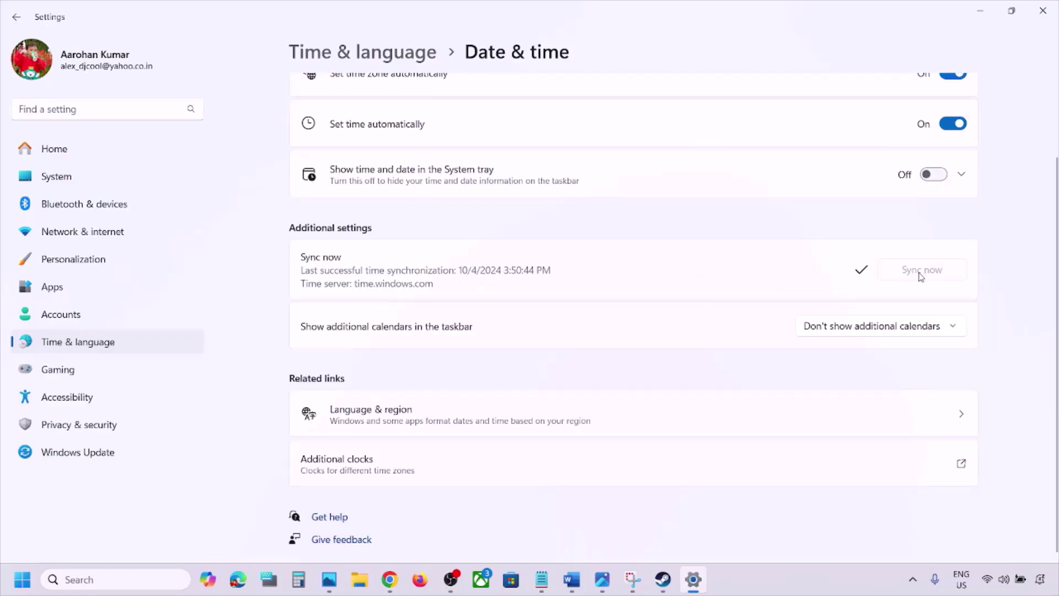
- Check the country or region choice in the Language & region settings, and close Settings
click(120, 343)
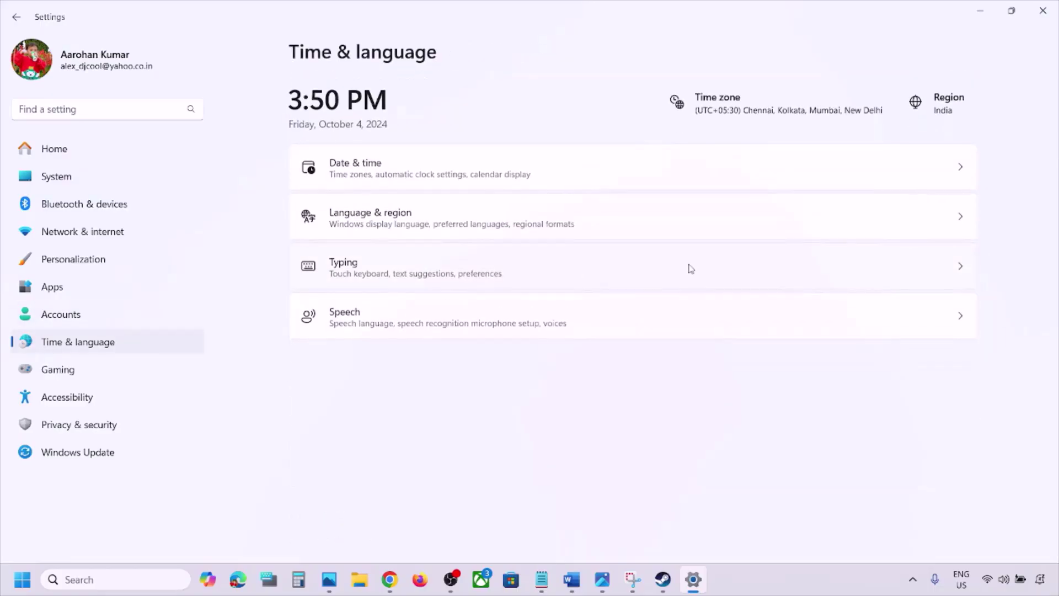
click(455, 213)
click(879, 390)
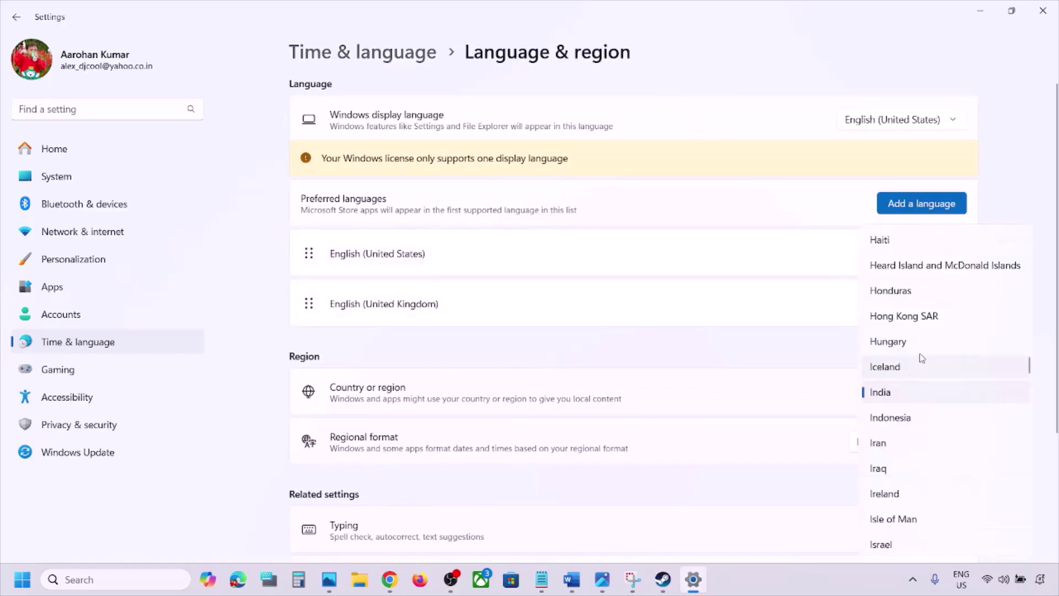
click(1031, 150)
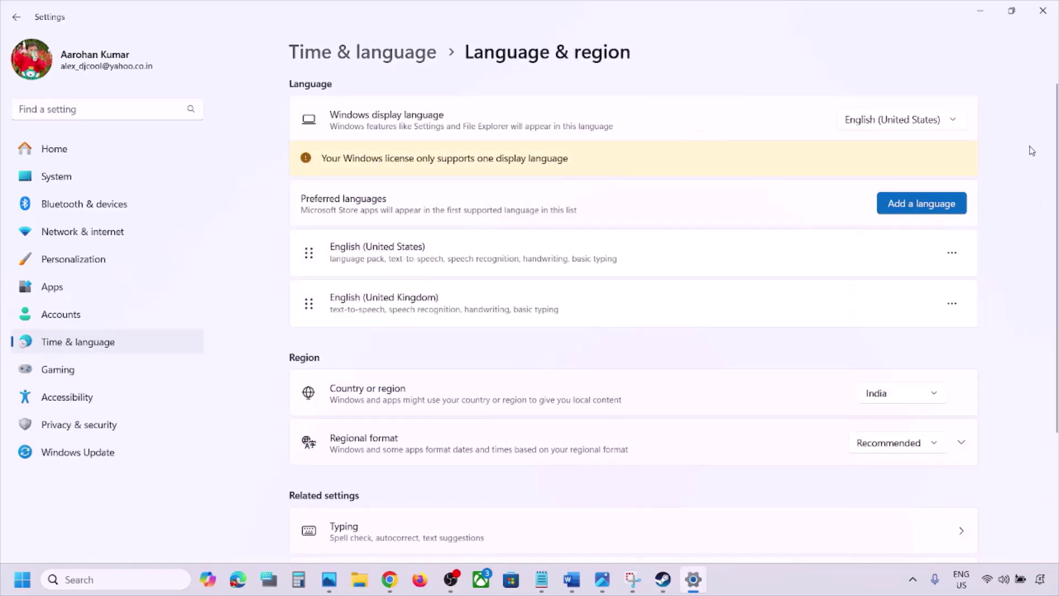
click(1042, 11)
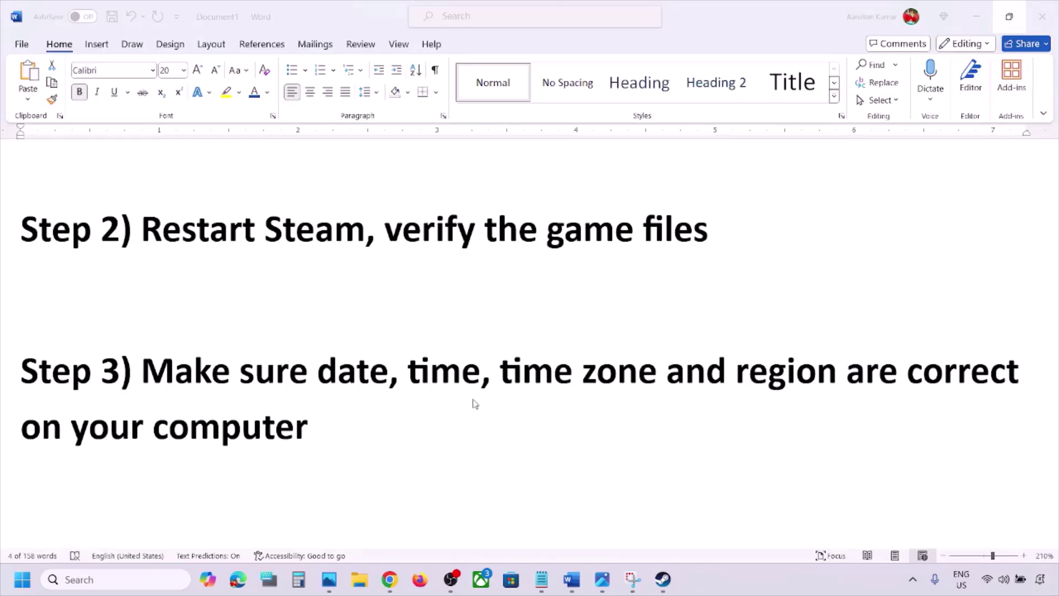
- Highlight "Shut down your computer" in step 4 of the document, and display and dismiss the Windows power options
scroll(474, 404, down, 5)
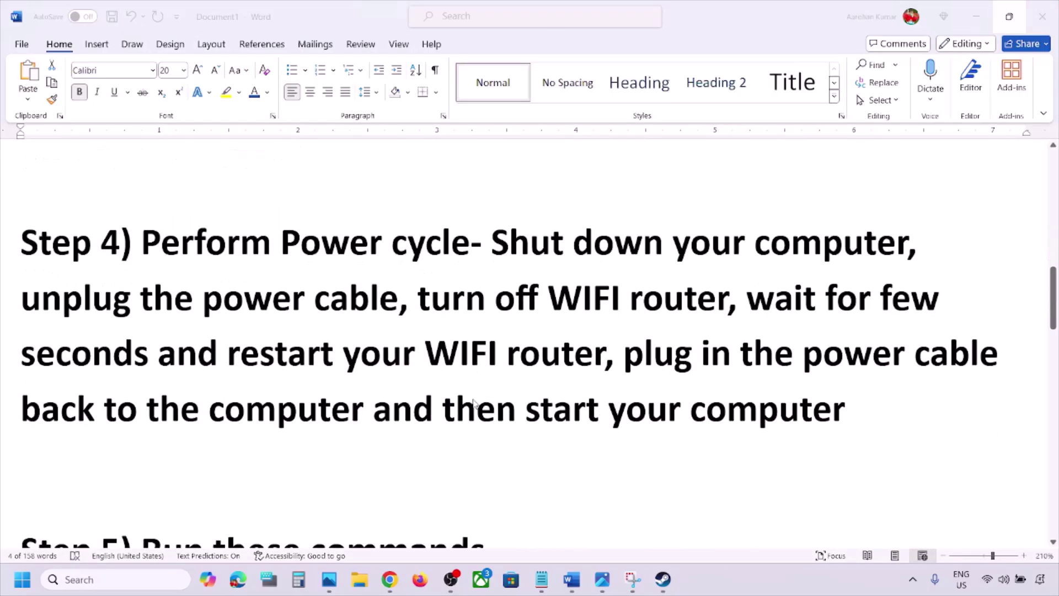
scroll(475, 403, up, 1)
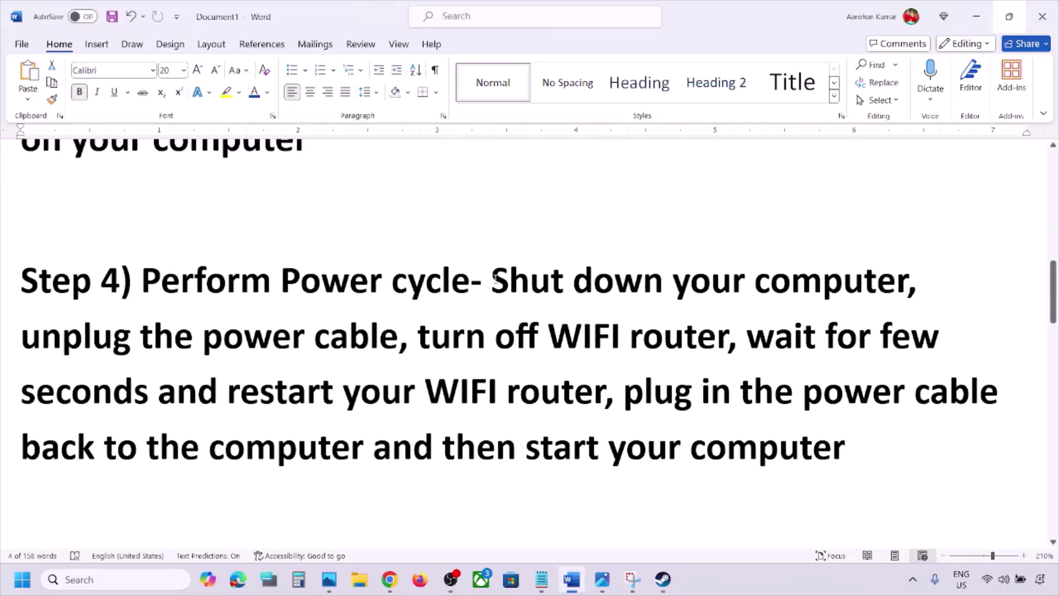
drag(492, 281, 907, 282)
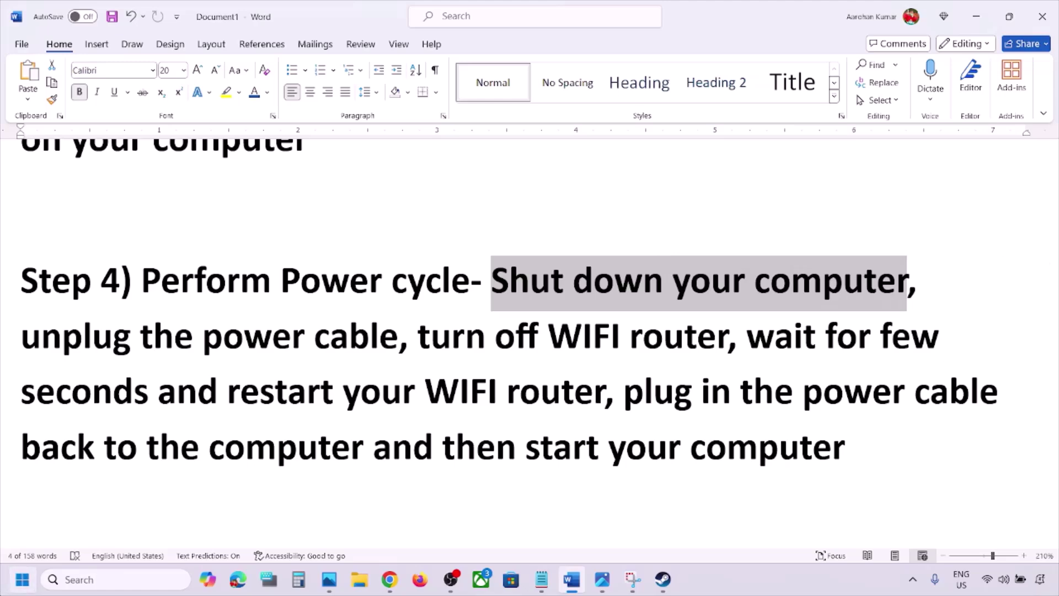
click(22, 579)
click(401, 531)
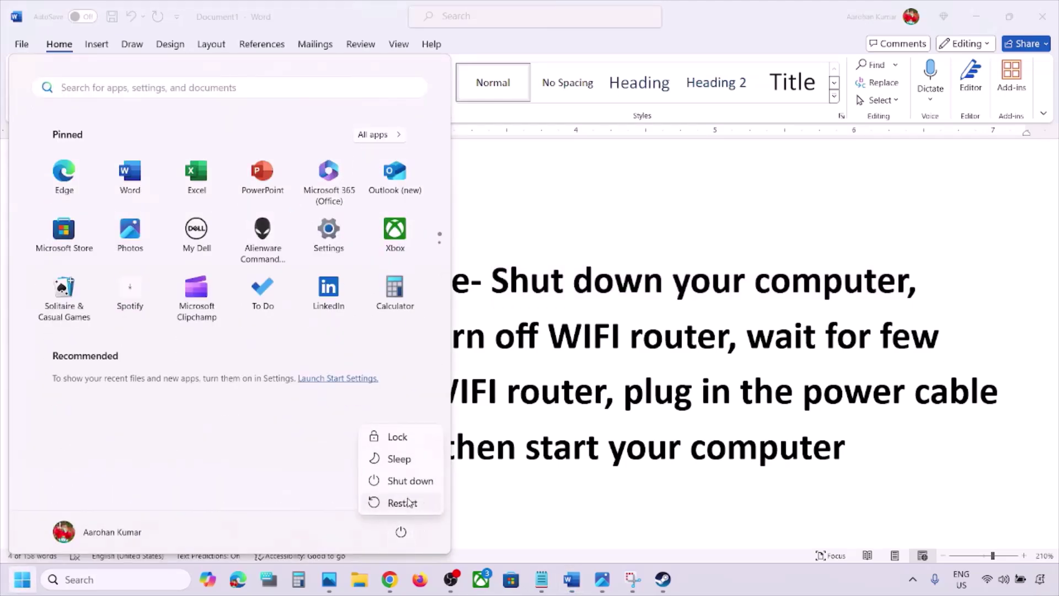
click(657, 369)
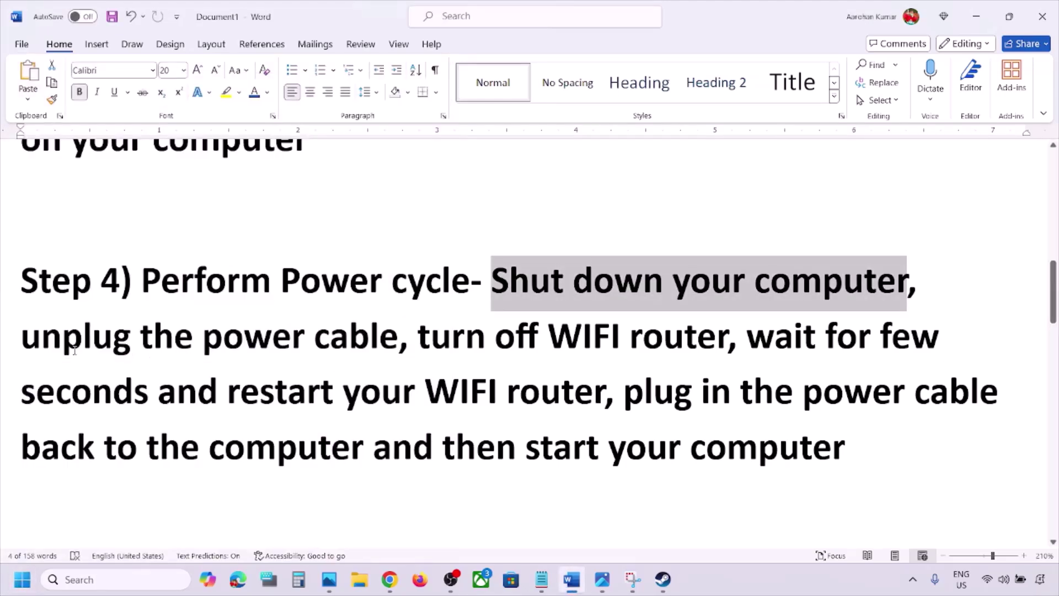
- Read through the remaining power cycle instructions in step 4, highlighting each phrase from "unplug the power cable" to "then start your computer"
drag(50, 342, 360, 345)
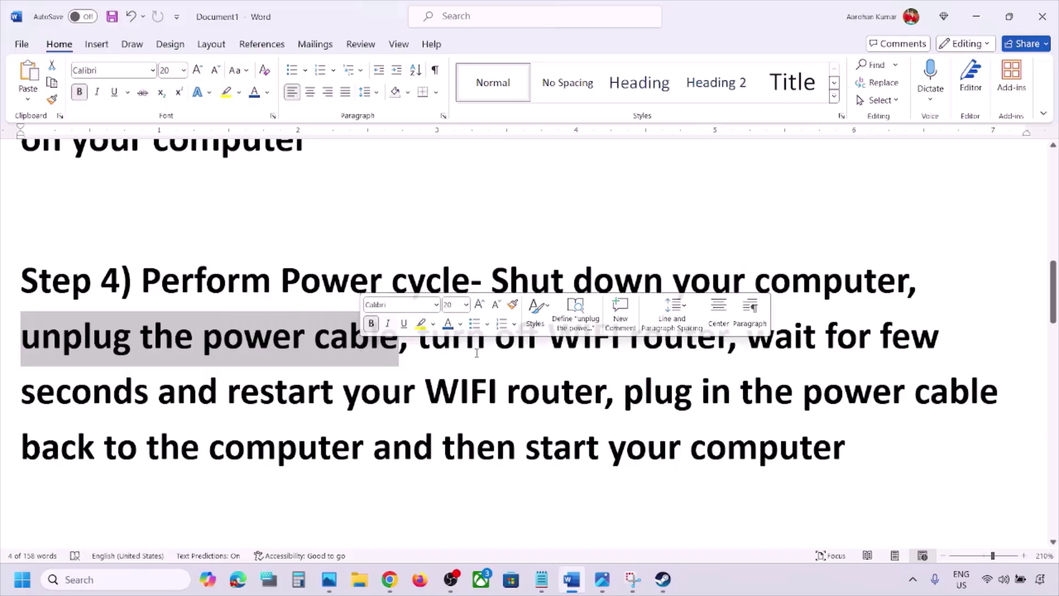
click(418, 336)
shift+click(728, 336)
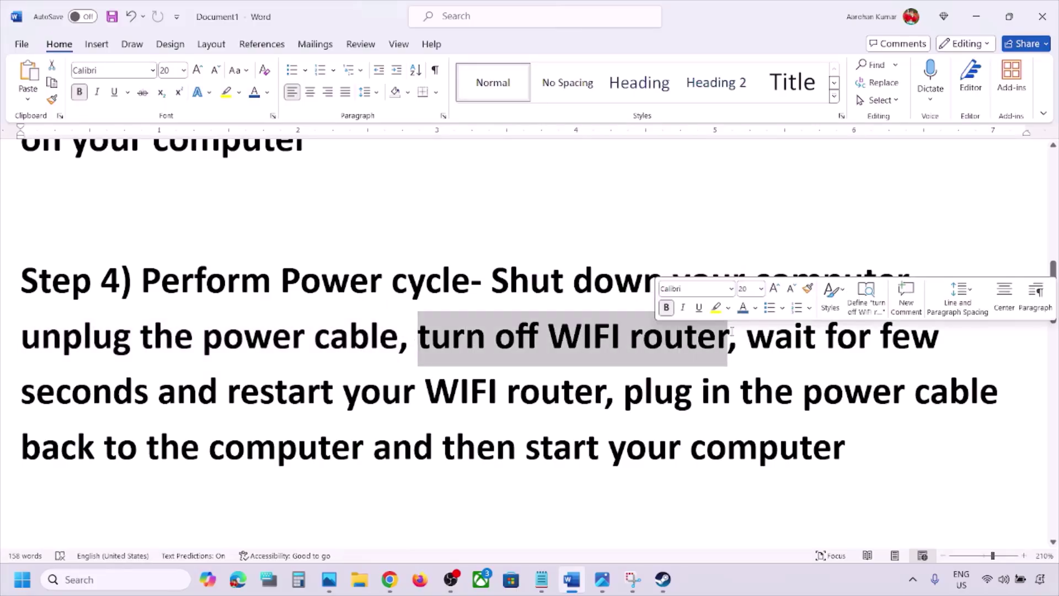
drag(747, 338, 376, 392)
drag(250, 408, 338, 471)
click(476, 477)
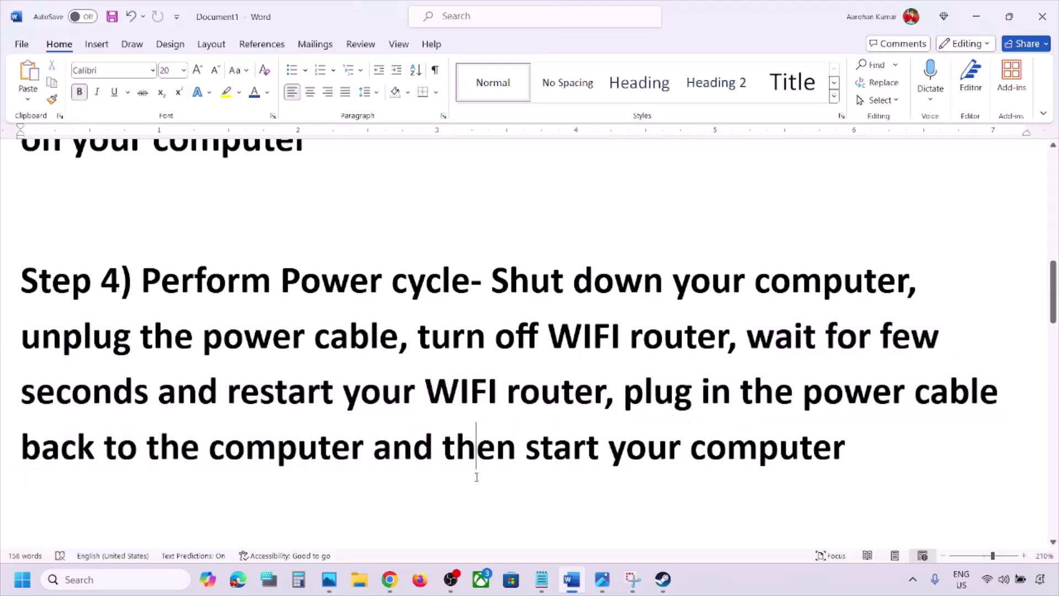
drag(445, 451, 846, 451)
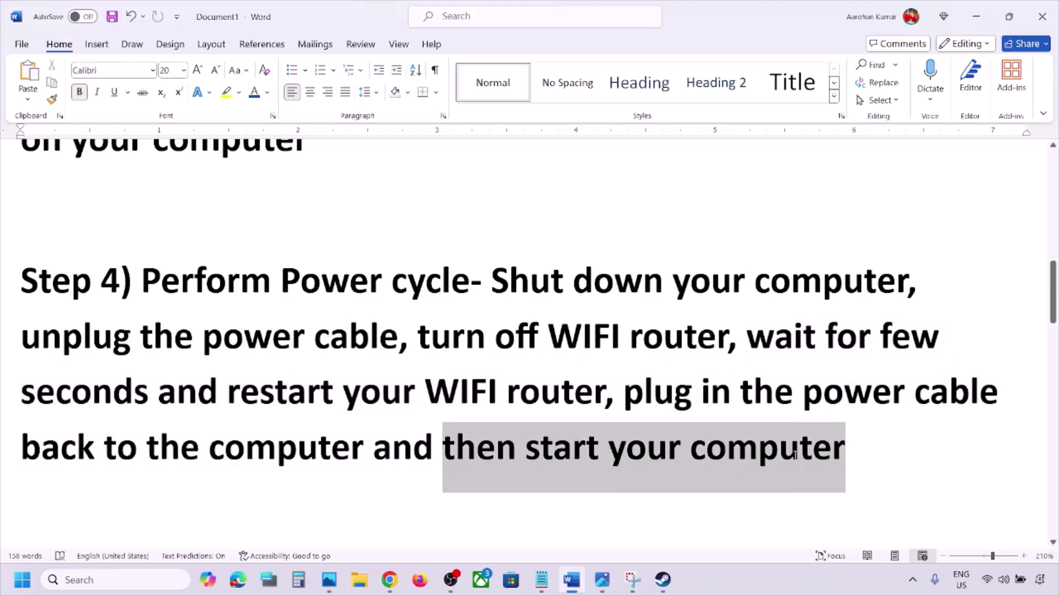
click(321, 406)
- Find step 5 of the document with the network commands, and open Command Prompt as administrator
scroll(322, 408, down, 7)
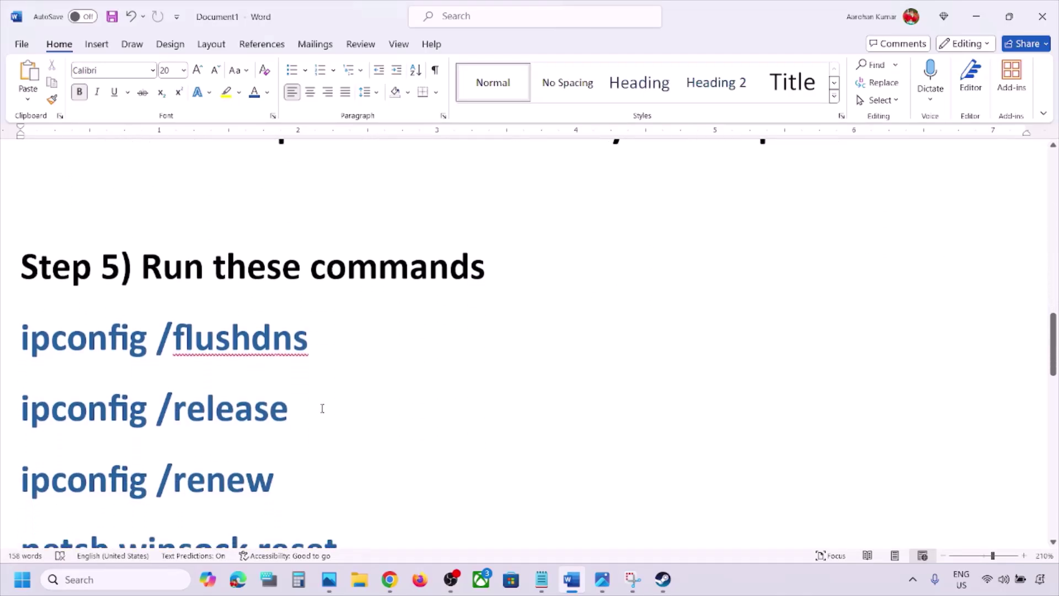
click(113, 580)
text(cmd)
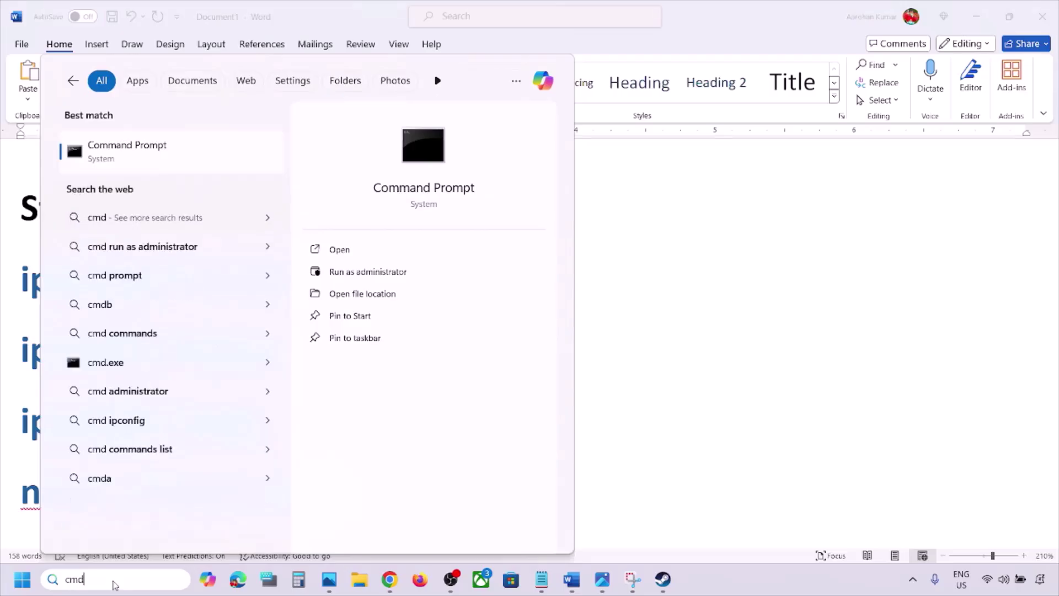
right_click(135, 164)
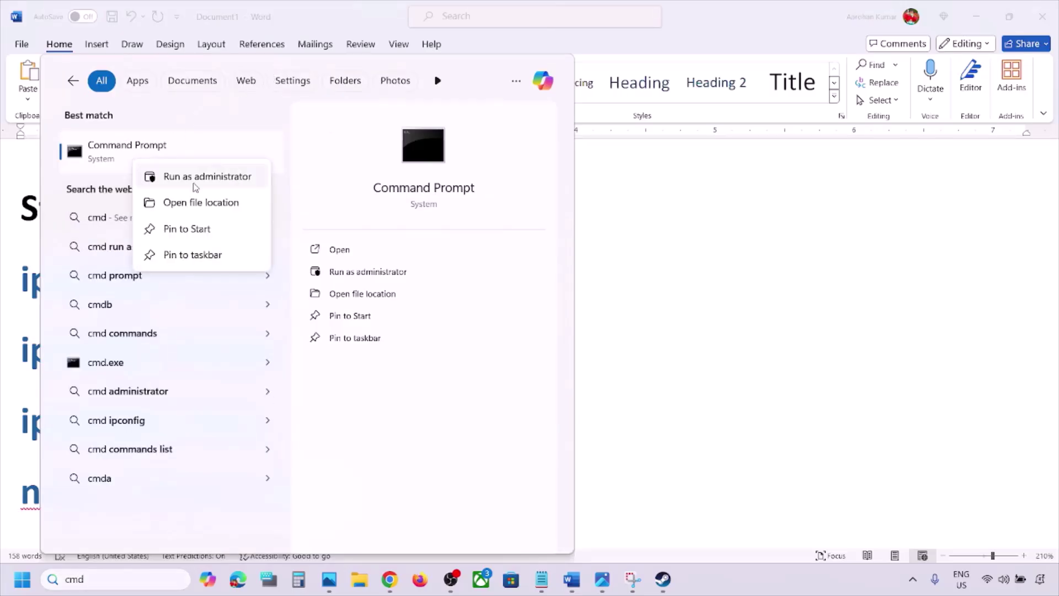
click(226, 176)
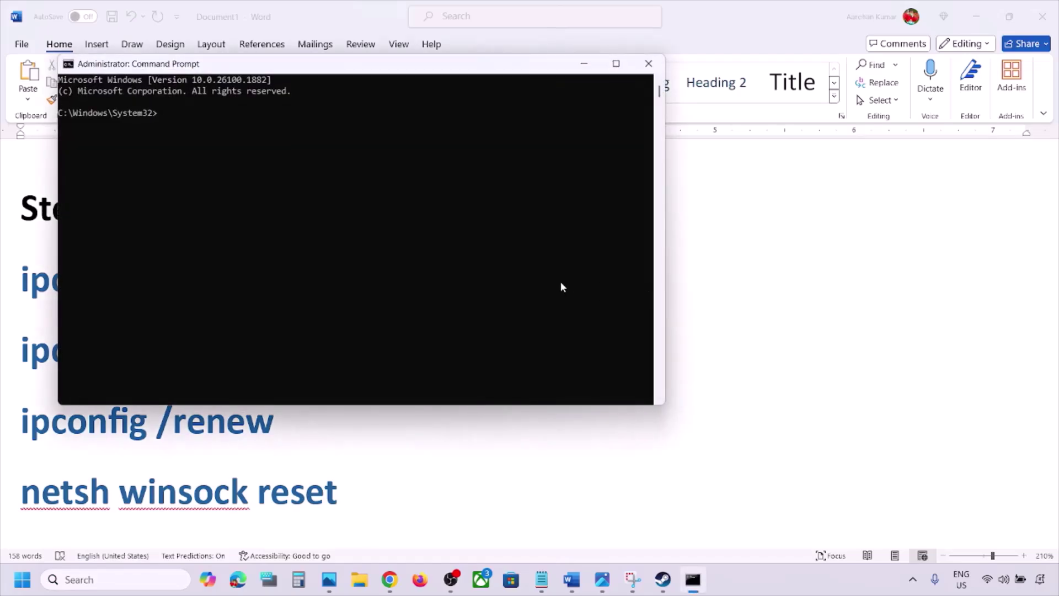
- Copy "ipconfig /flushdns" from step 5 of the document and run it in the administrator Command Prompt
click(829, 357)
double_click(309, 295)
drag(310, 295, 22, 293)
right_click(27, 287)
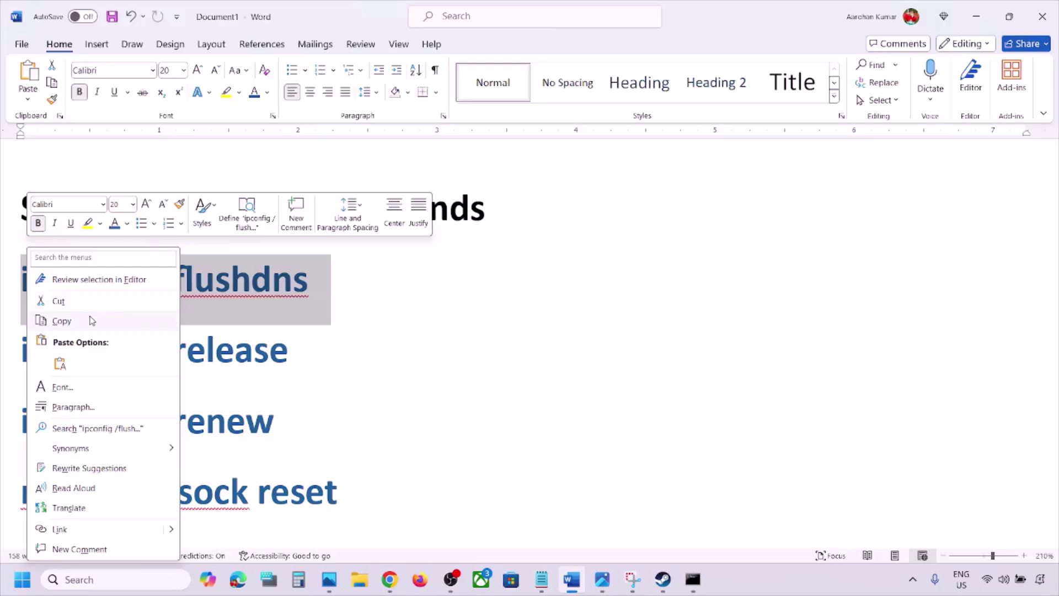
click(87, 319)
click(693, 579)
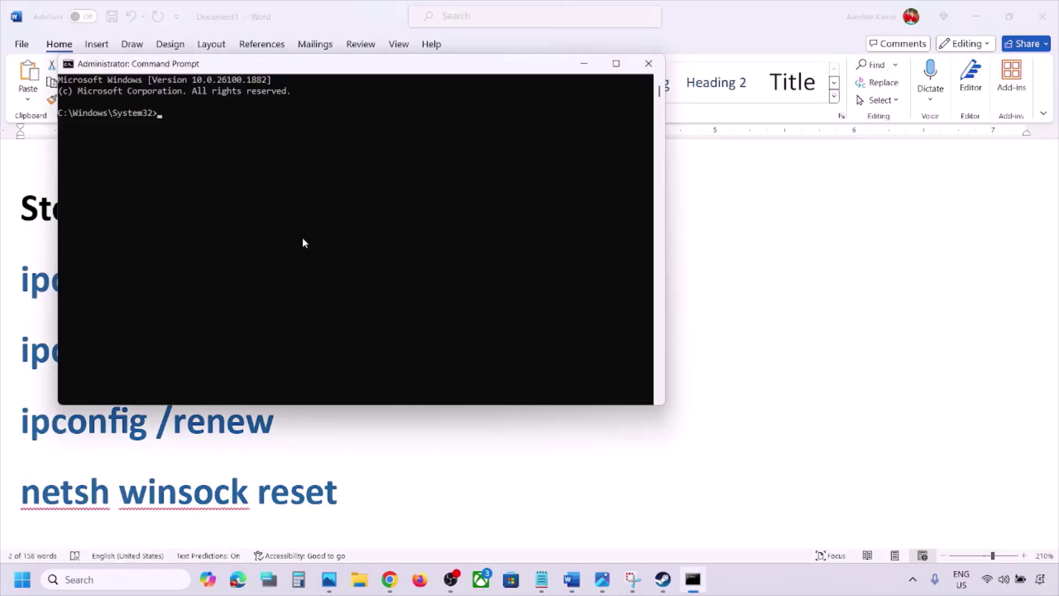
key(ctrl+v)
key(Return)
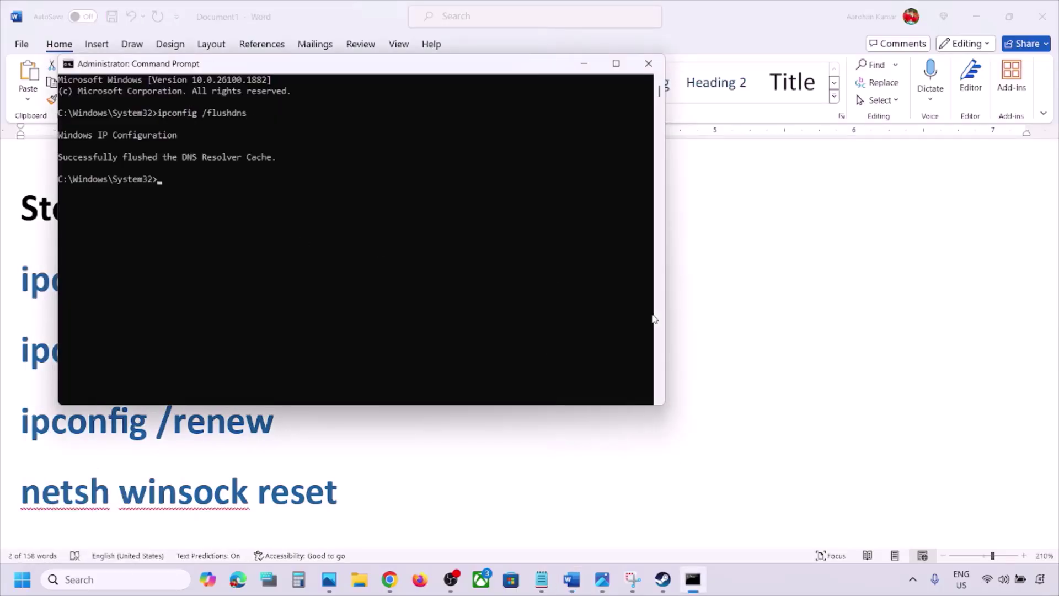
- Copy "ipconfig /release" from the Word document and run it in Command Prompt
key(alt+Tab)
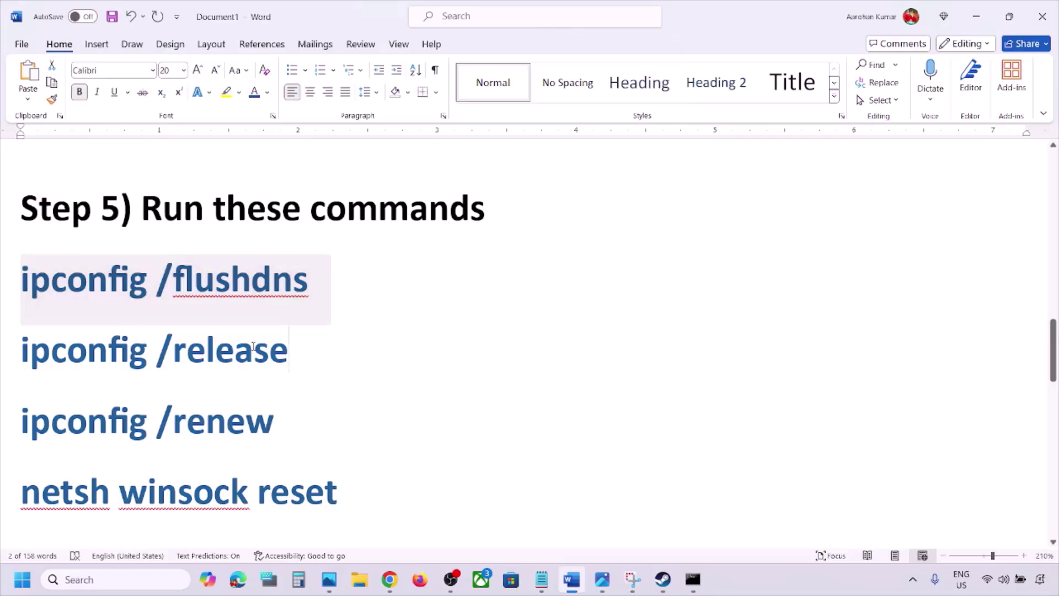
triple_click(305, 344)
right_click(64, 359)
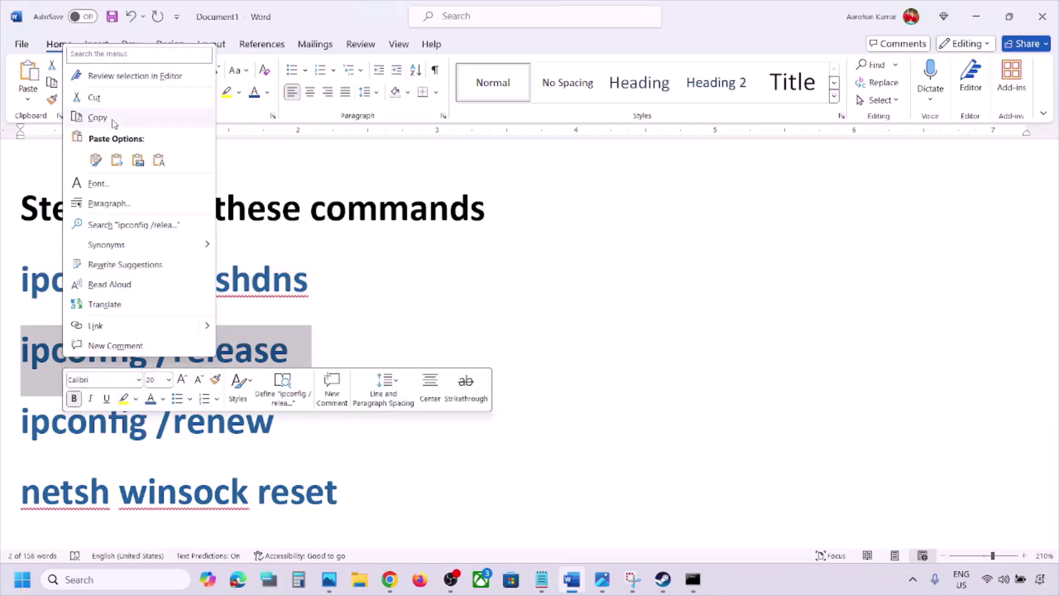
click(98, 117)
key(alt+Tab)
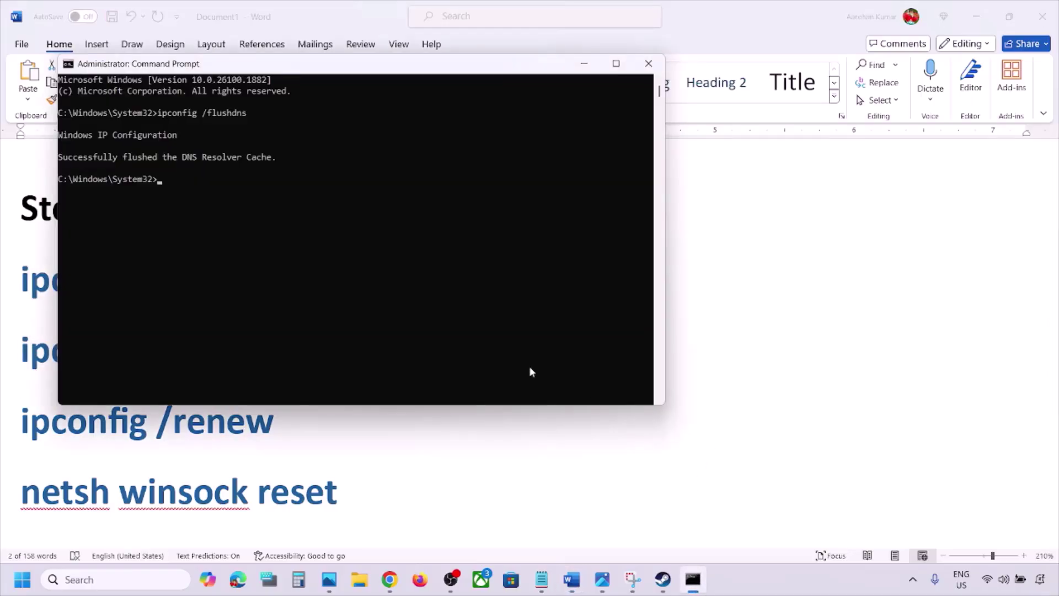
key(ctrl+v)
key(Return)
- Copy "ipconfig /renew" from the Word document and run it in Command Prompt
key(alt+Tab)
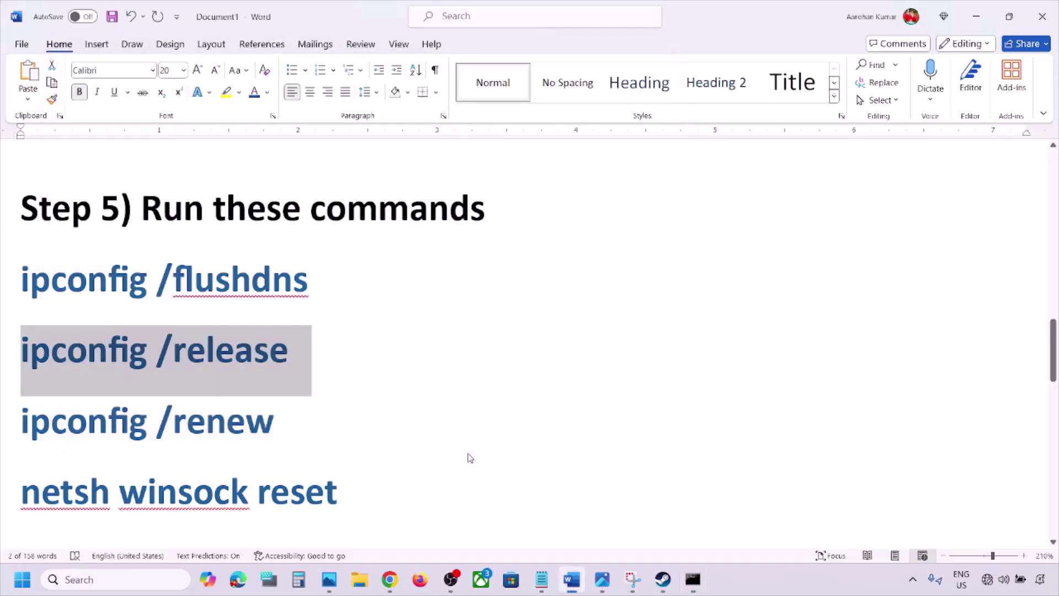
scroll(350, 428, down, 3)
scroll(351, 429, up, 1)
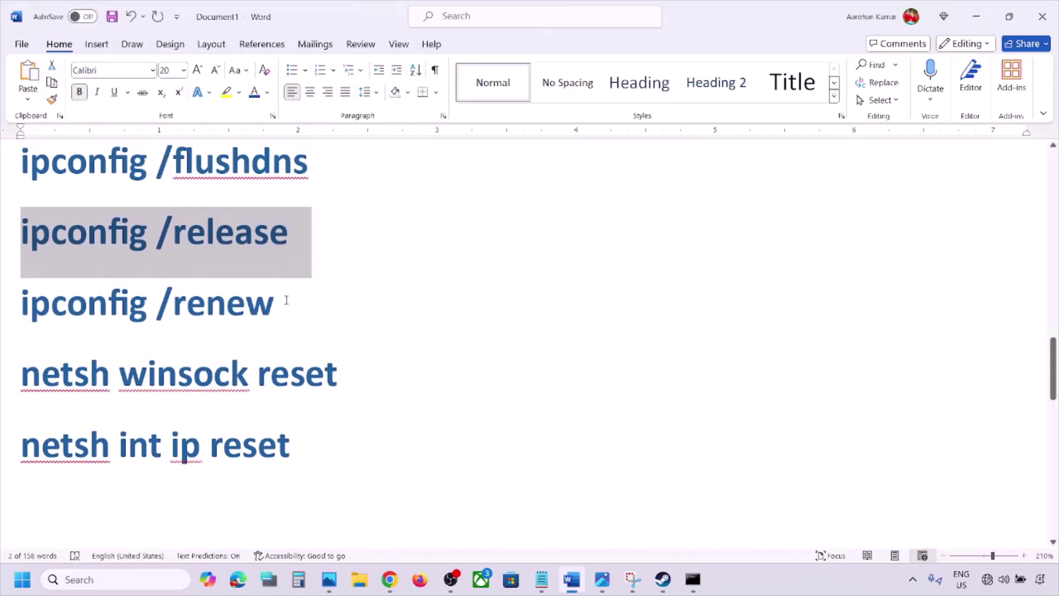
triple_click(97, 303)
key(ctrl+c)
key(alt+Tab)
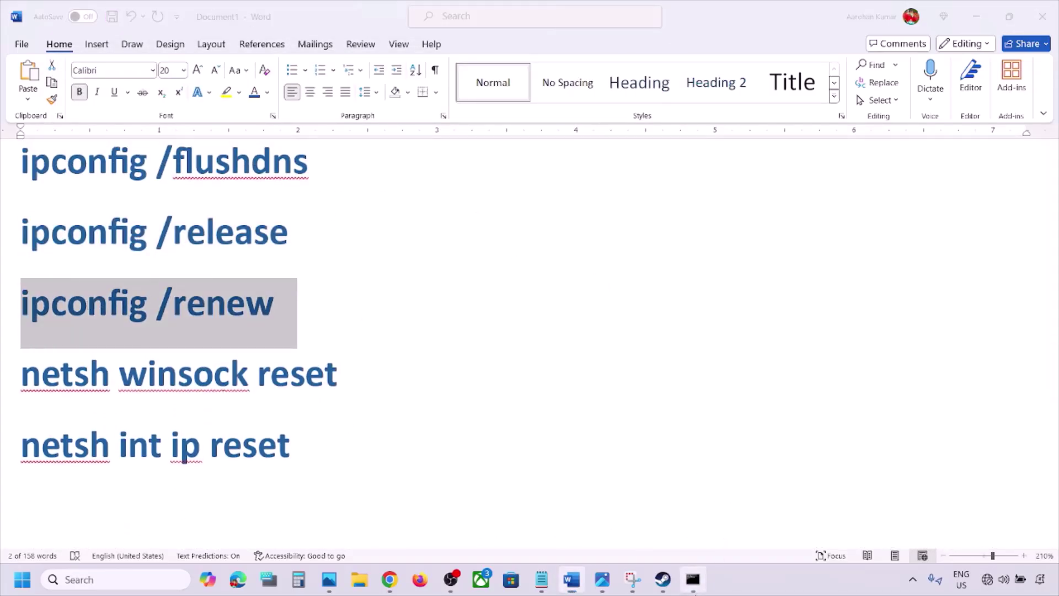
key(ctrl+v)
key(Return)
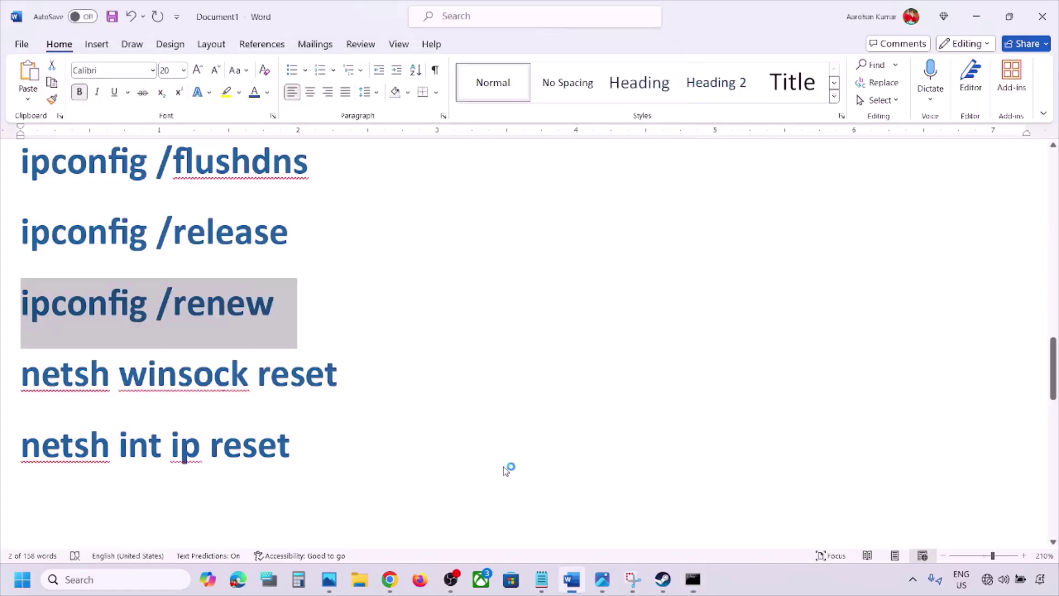
- Copy "netsh winsock reset" from the Word document and run it in Command Prompt
key(alt+Tab)
drag(353, 372, 22, 375)
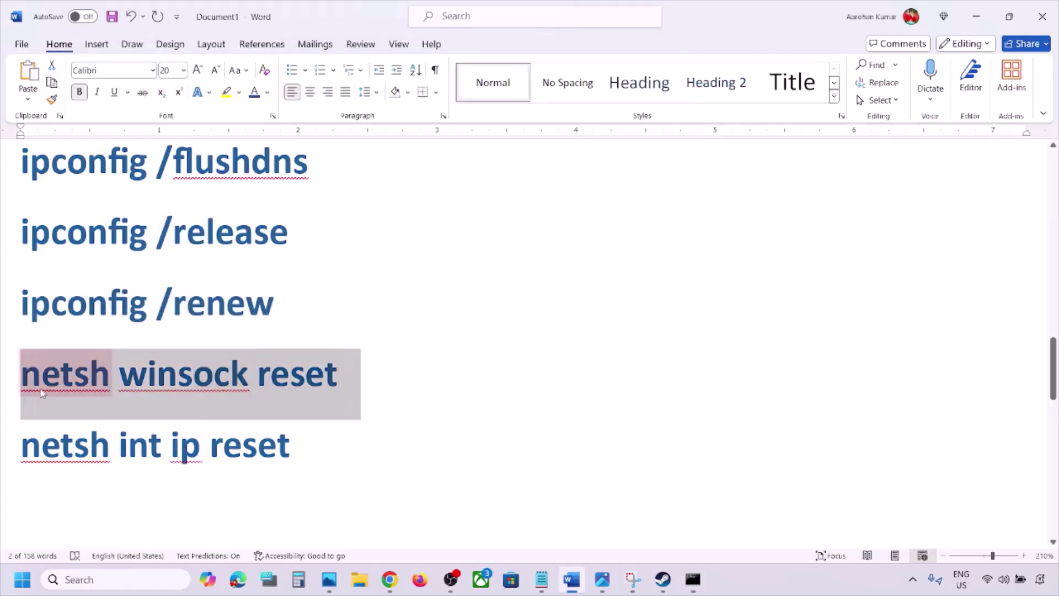
key(ctrl+c)
click(694, 589)
key(ctrl+v)
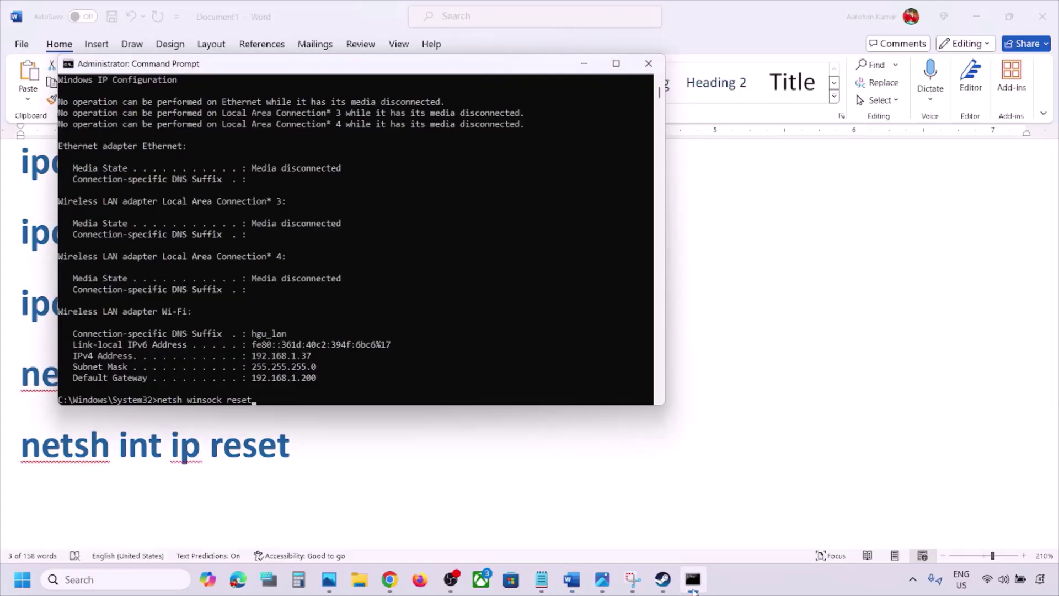
key(Return)
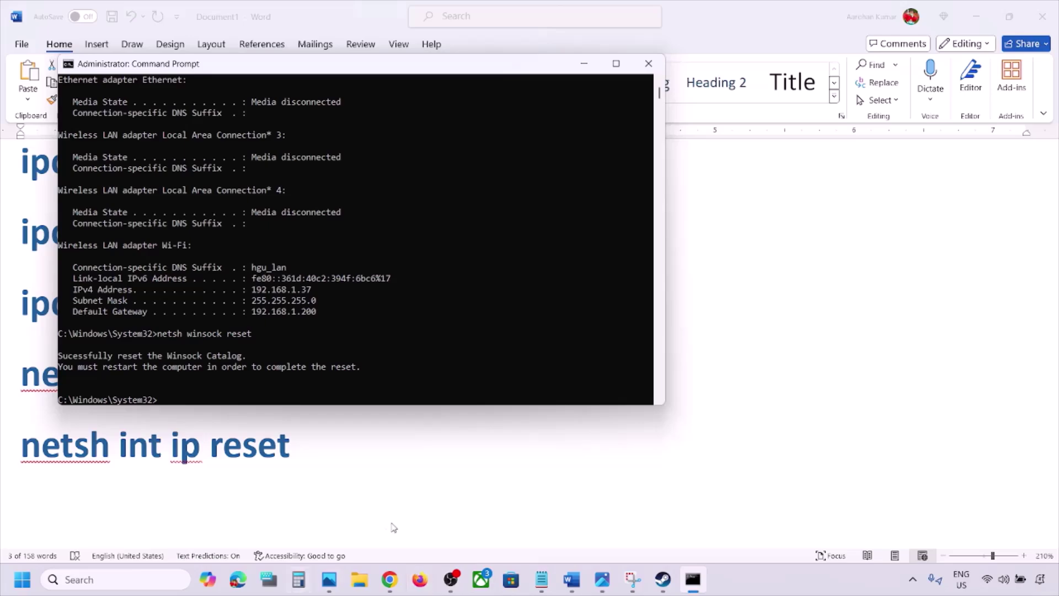
- Copy "netsh int ip reset" from the Word document, run it in Command Prompt, and close the Command Prompt window
key(alt+Tab)
drag(335, 446, 22, 445)
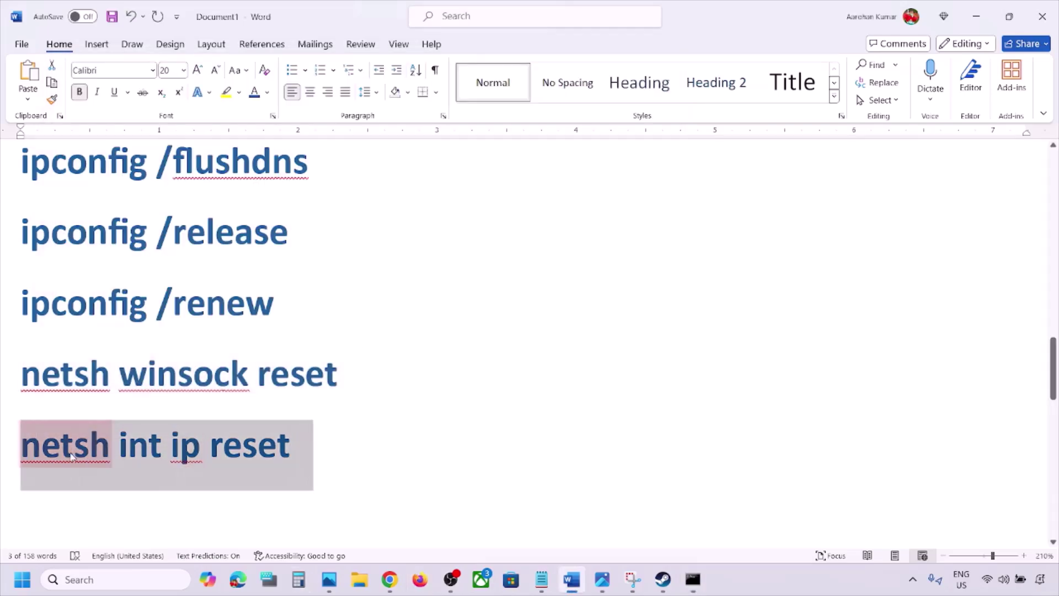
key(ctrl+c)
click(685, 587)
key(ctrl+v)
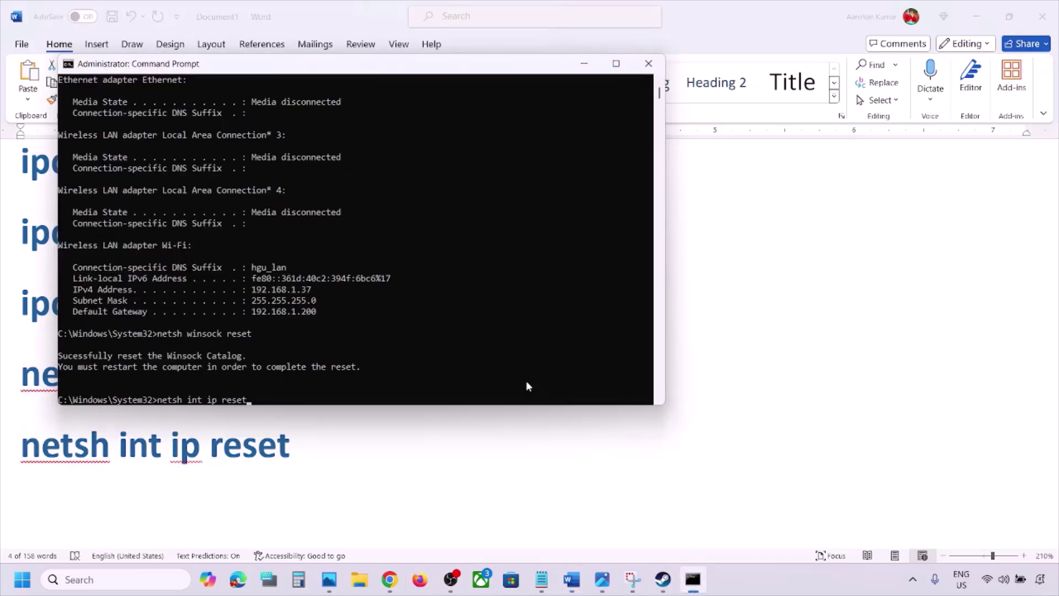
key(Return)
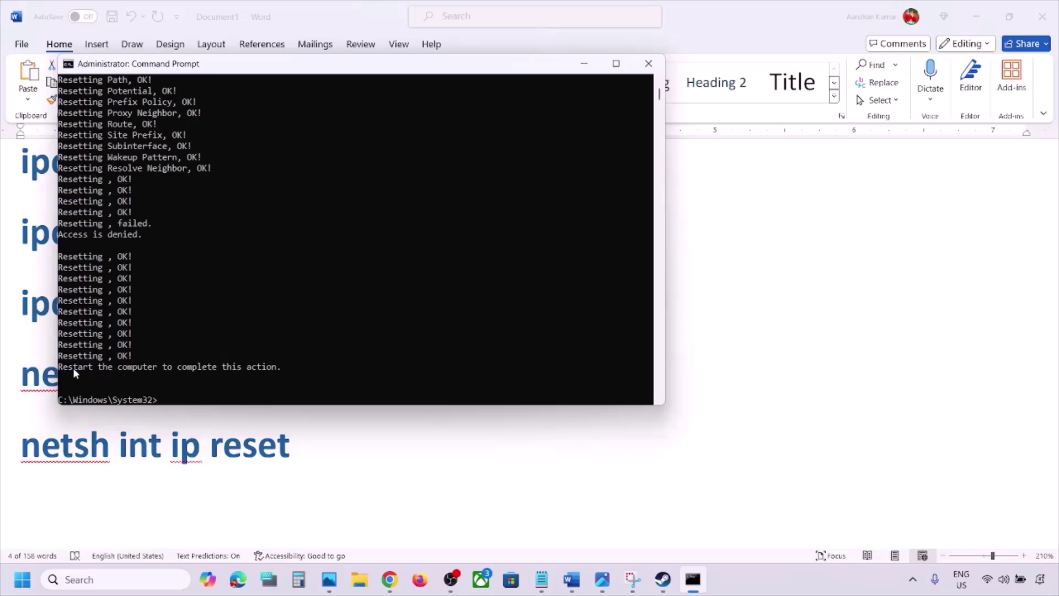
drag(73, 370, 211, 358)
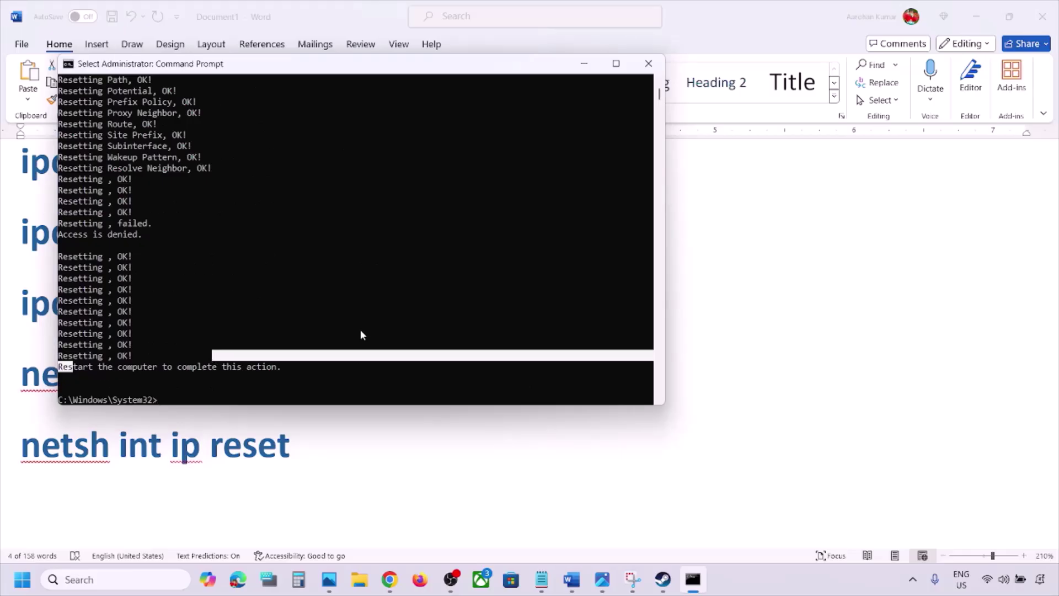
click(649, 63)
- Display the Windows power options for restarting the computer, and dismiss them
click(22, 579)
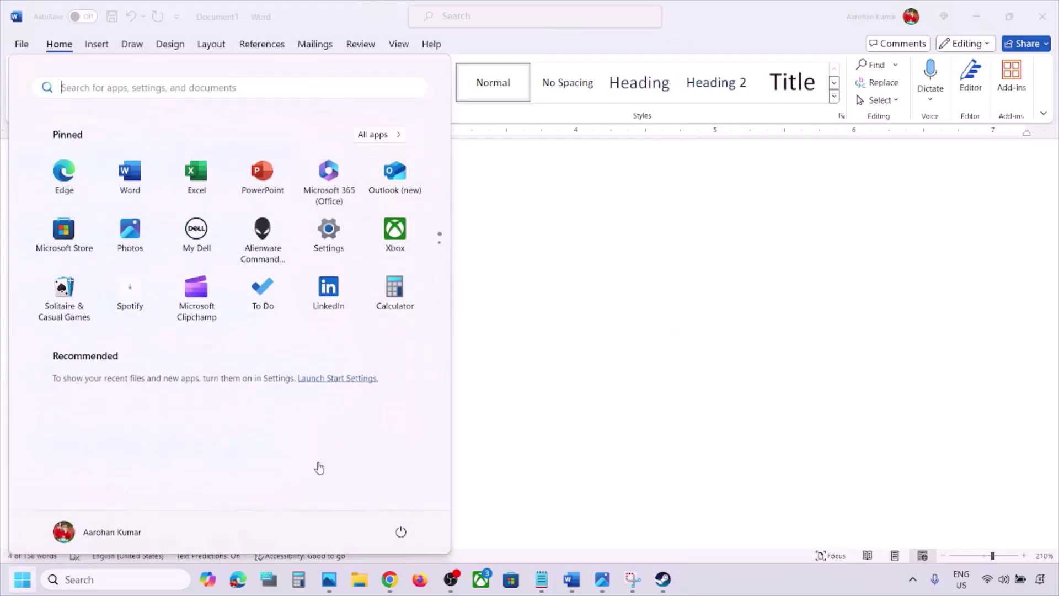
click(401, 531)
key(Escape)
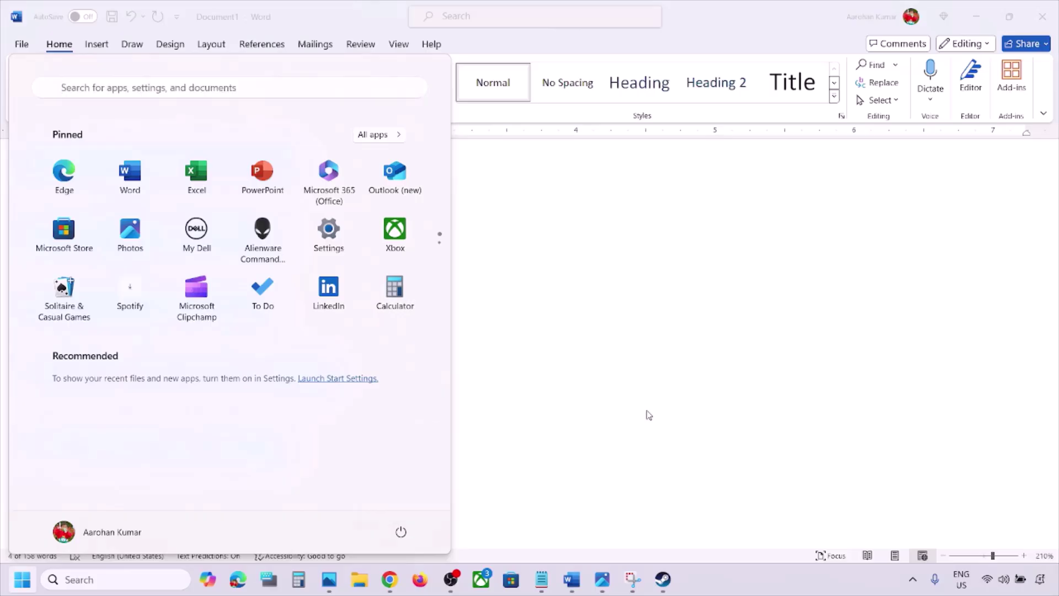
key(Escape)
- Read through step 6 about allowing the game exe in antivirus programs and Windows Security, highlighting each phrase
scroll(432, 417, down, 3)
scroll(433, 412, down, 3)
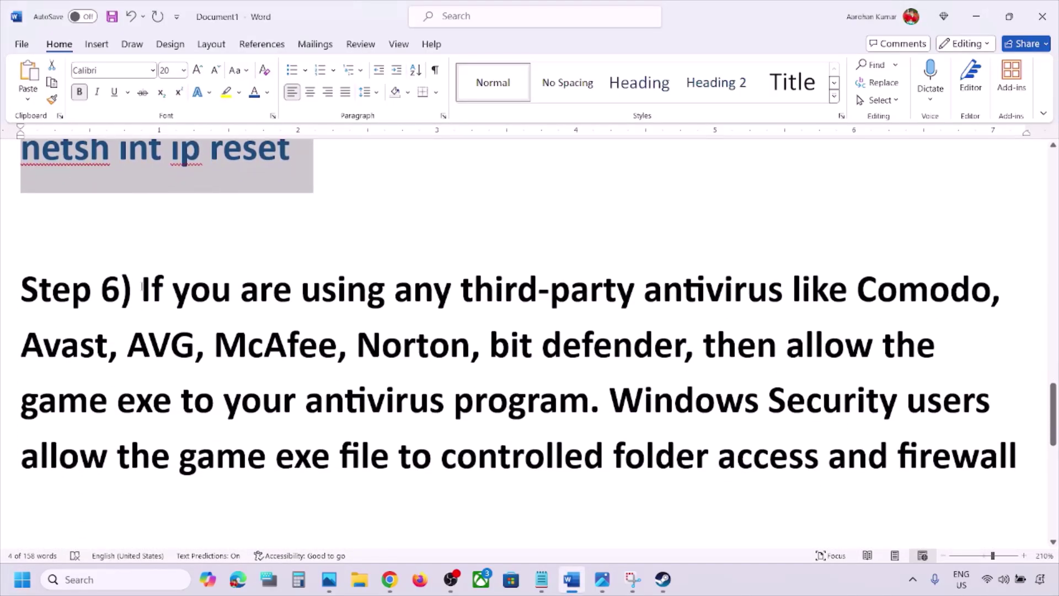
drag(143, 287, 597, 347)
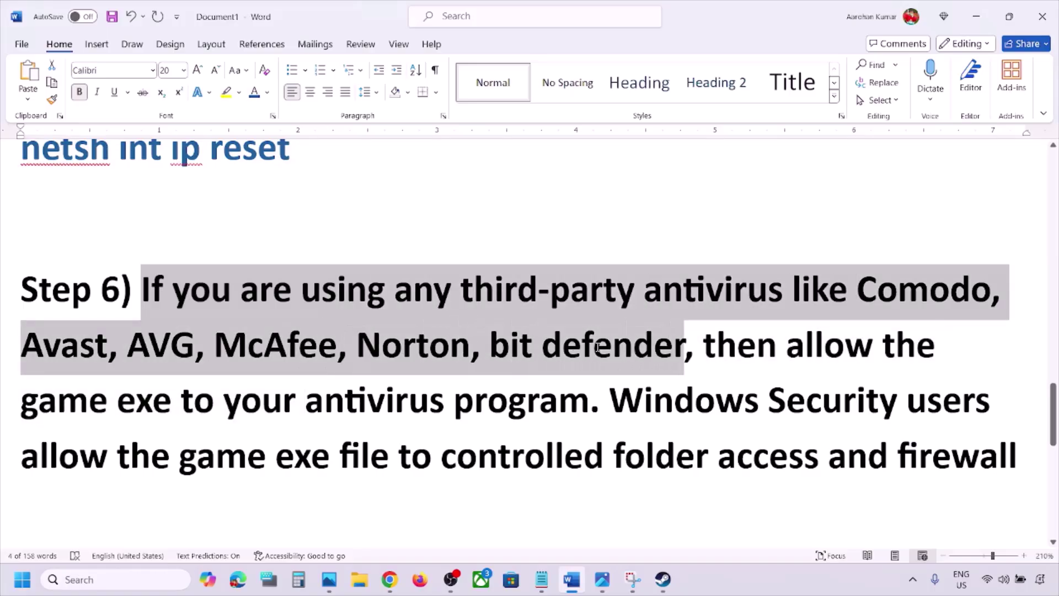
drag(680, 353, 582, 393)
double_click(827, 346)
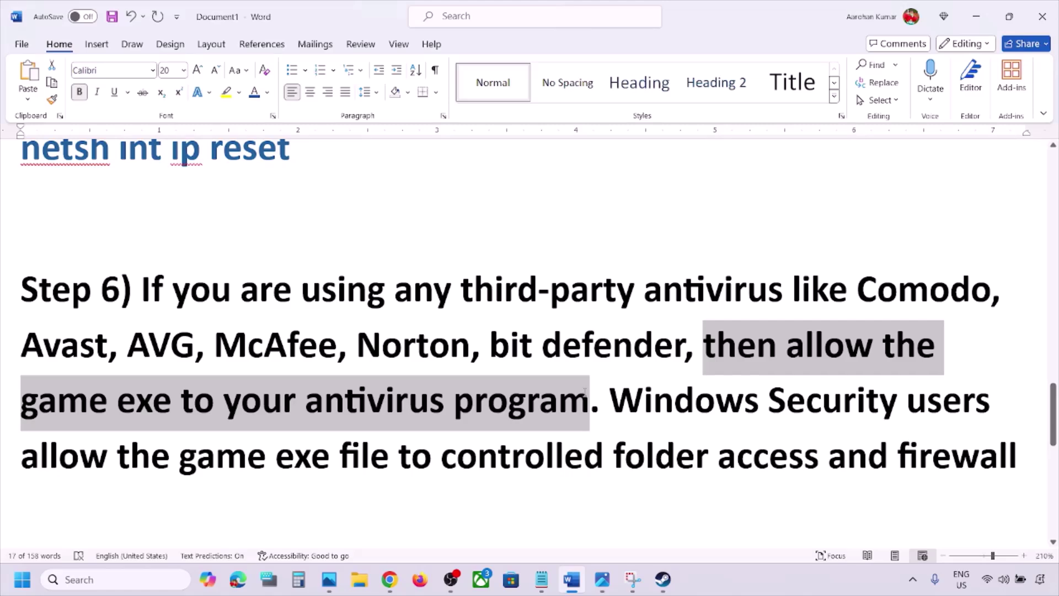
drag(585, 392, 904, 403)
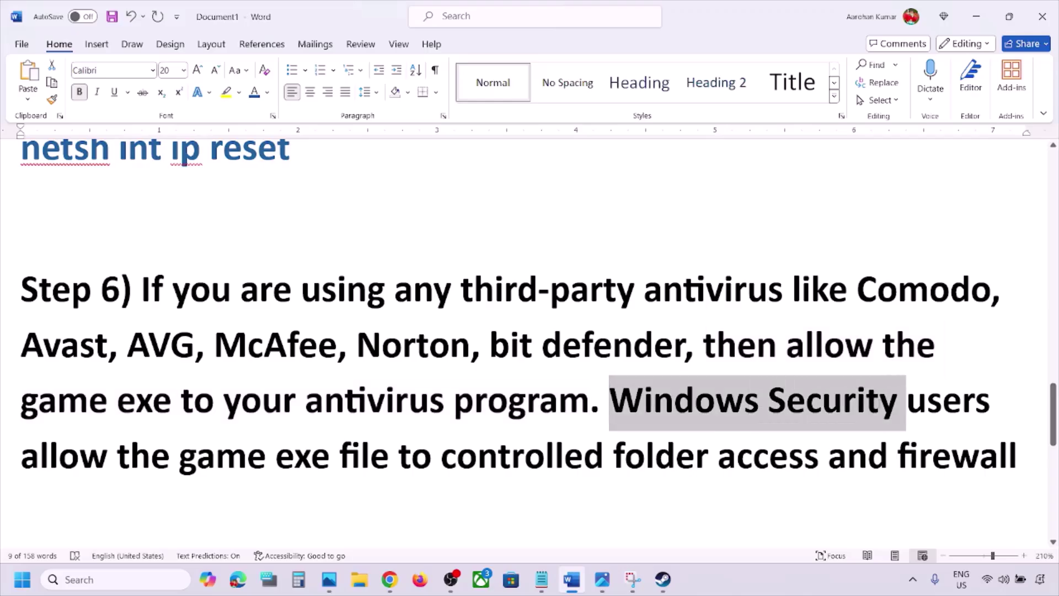
drag(606, 401, 1016, 458)
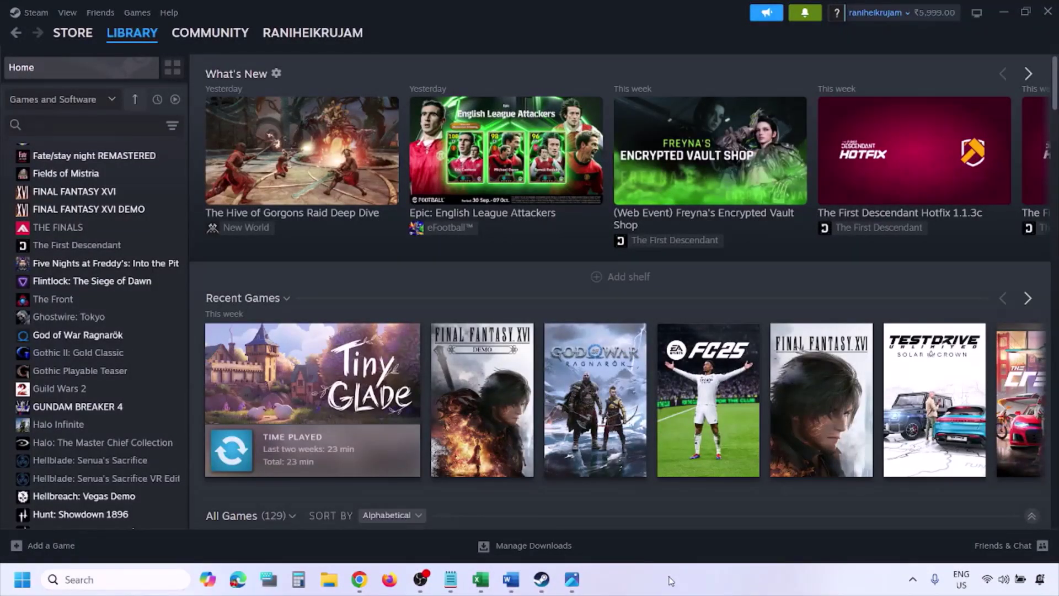
- Open Windows Settings and go through the Windows Security page to Virus & threat protection
key(super+i)
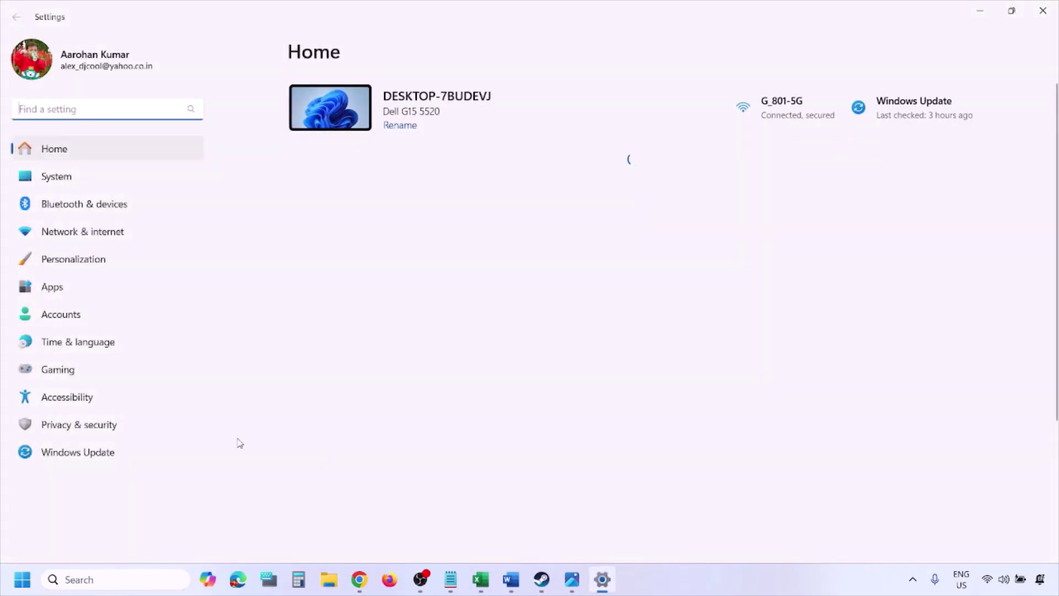
click(109, 431)
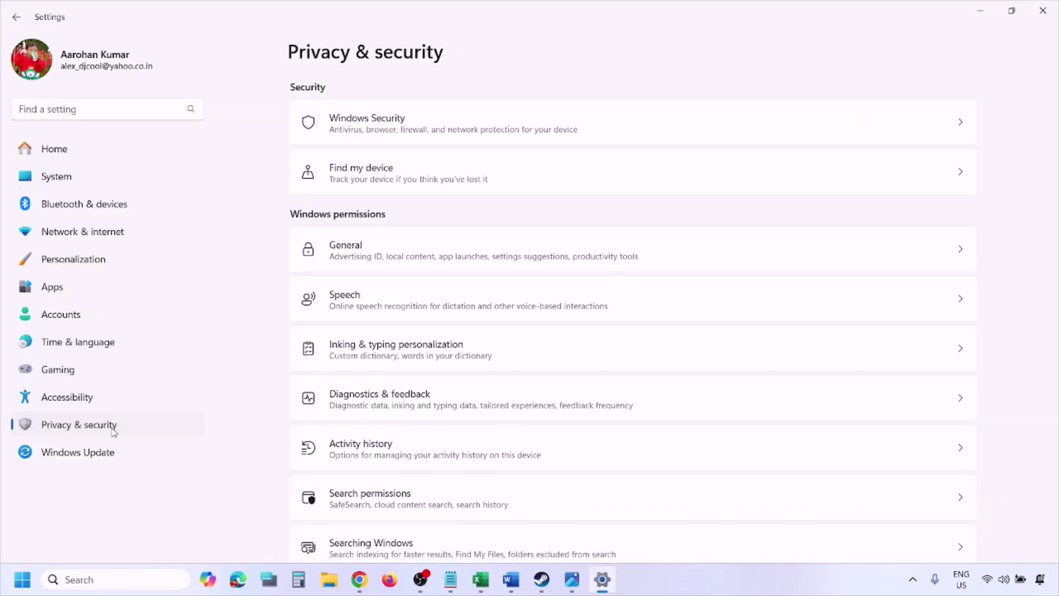
click(381, 131)
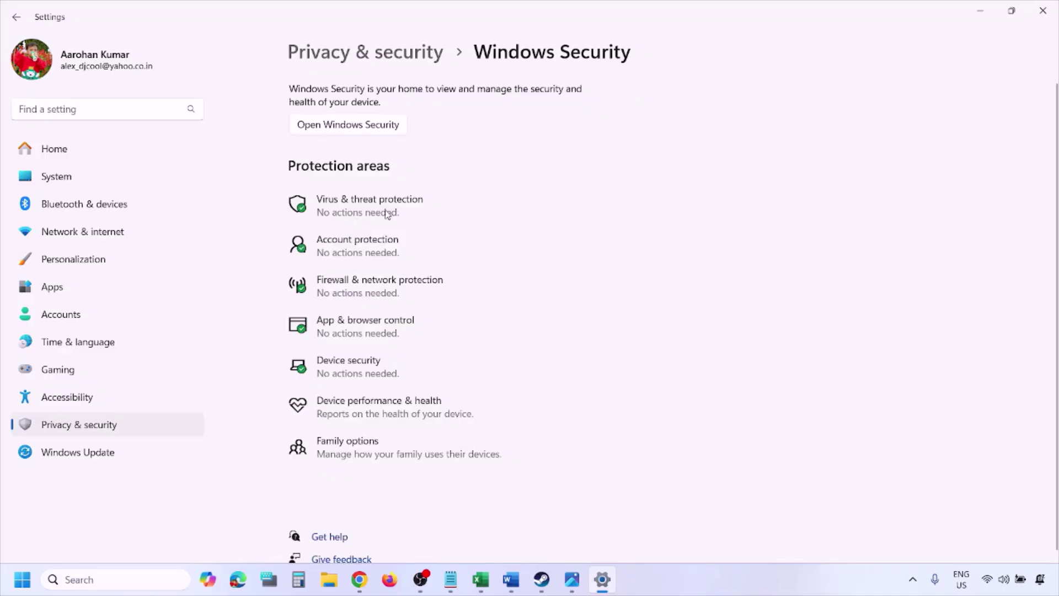
click(387, 214)
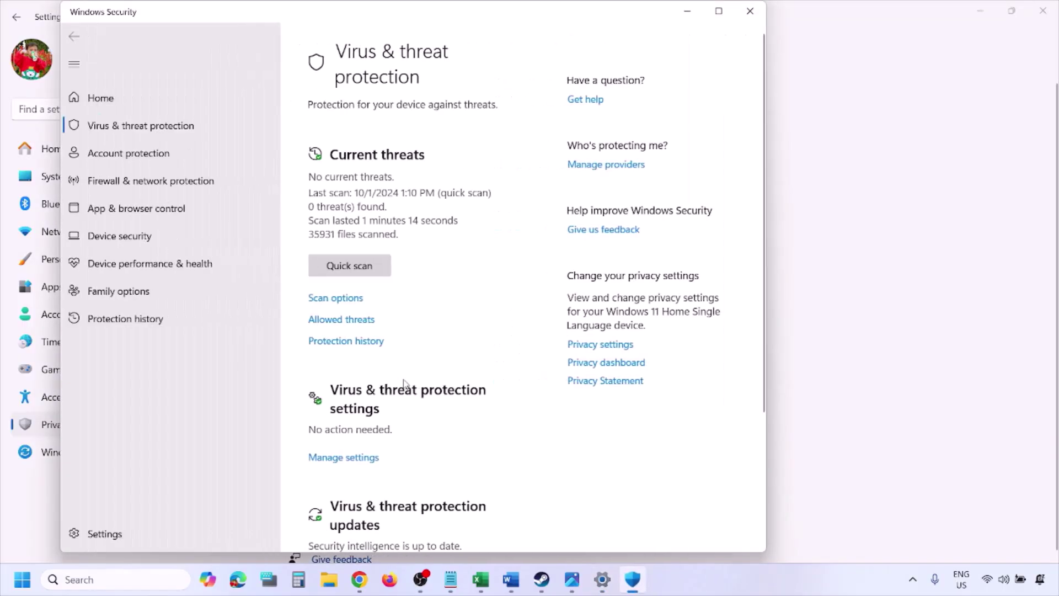
- Open the list of apps allowed through Controlled folder access in the Ransomware protection settings
scroll(402, 465, down, 3)
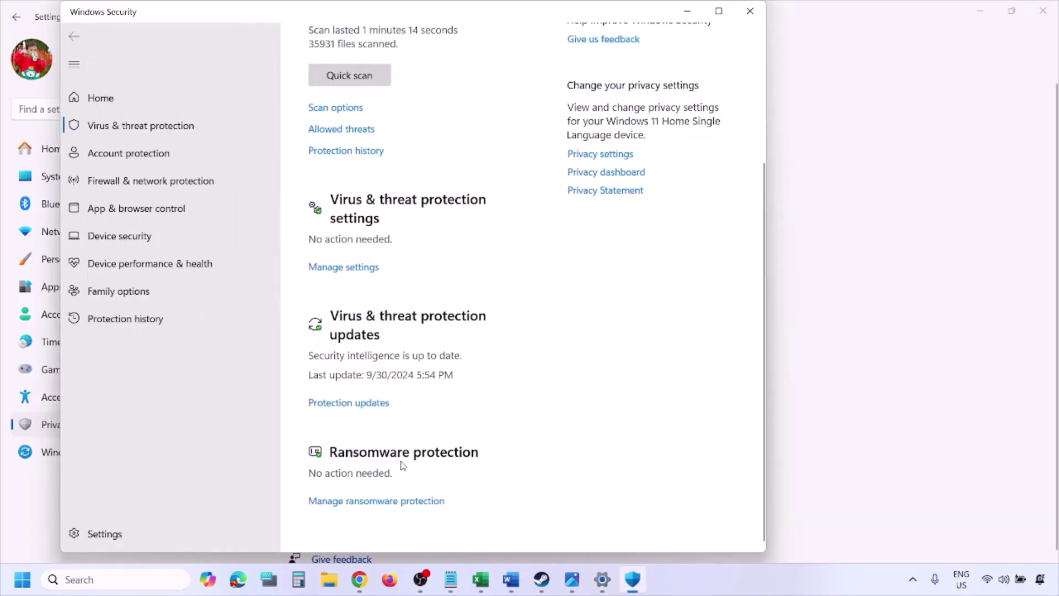
click(388, 501)
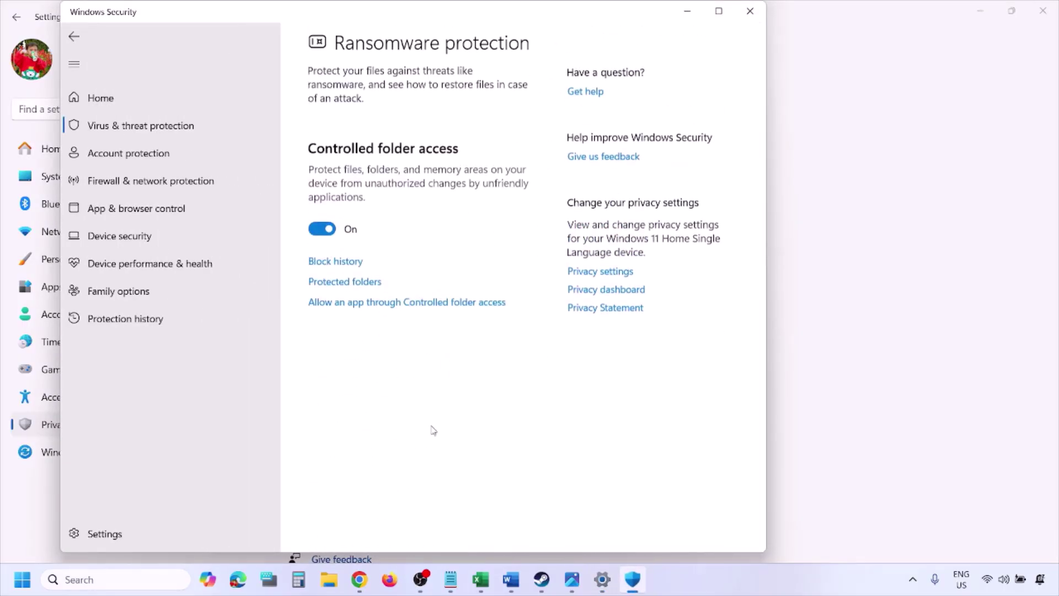
click(401, 312)
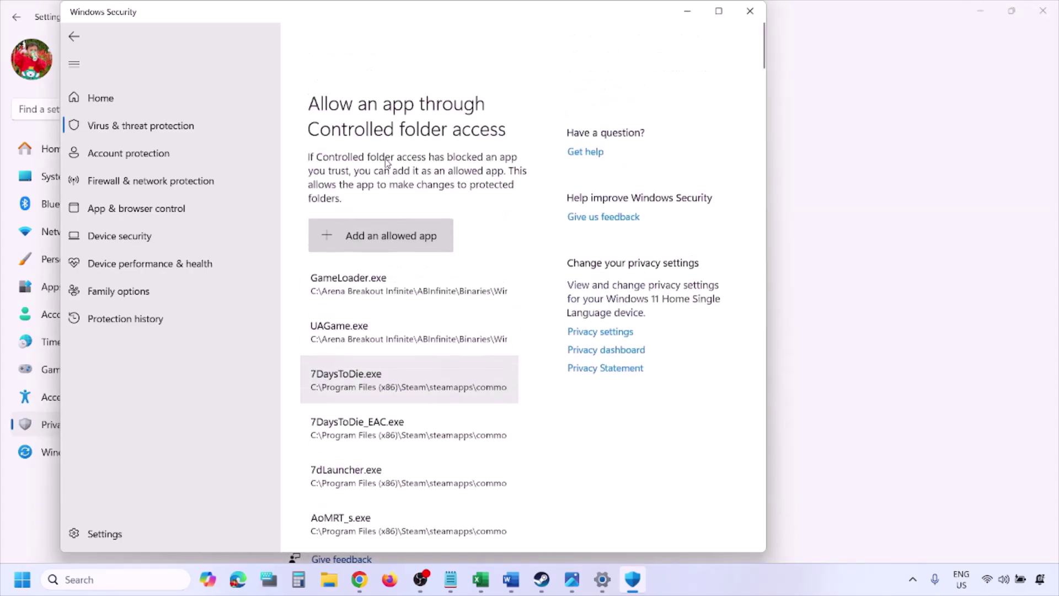
- Browse all apps for an allowed app, going to C:\Program Files (x86)\Steam\steamapps, and cancel the selection
click(395, 181)
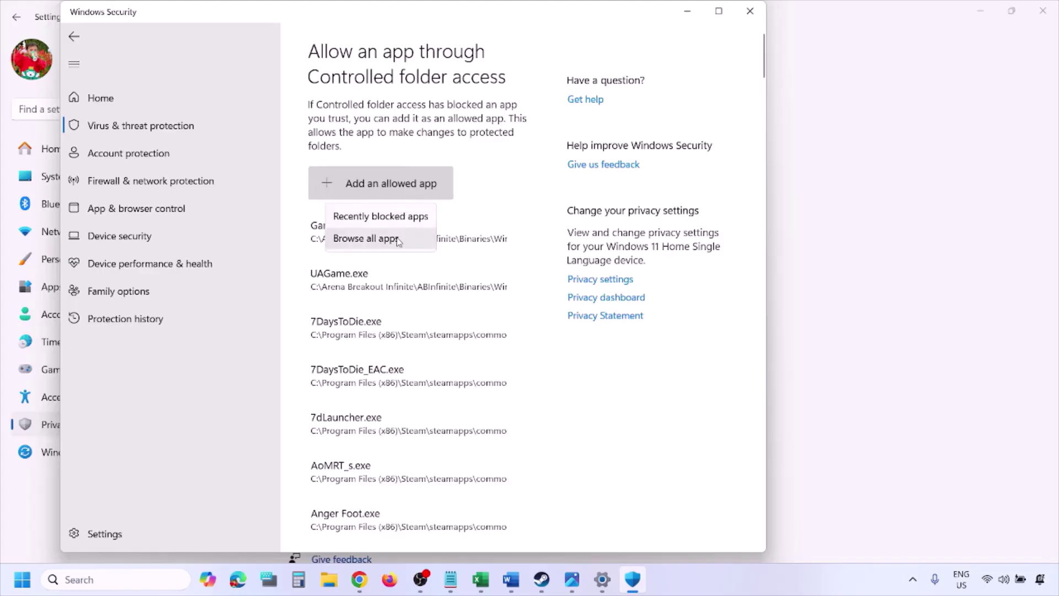
click(398, 239)
click(116, 294)
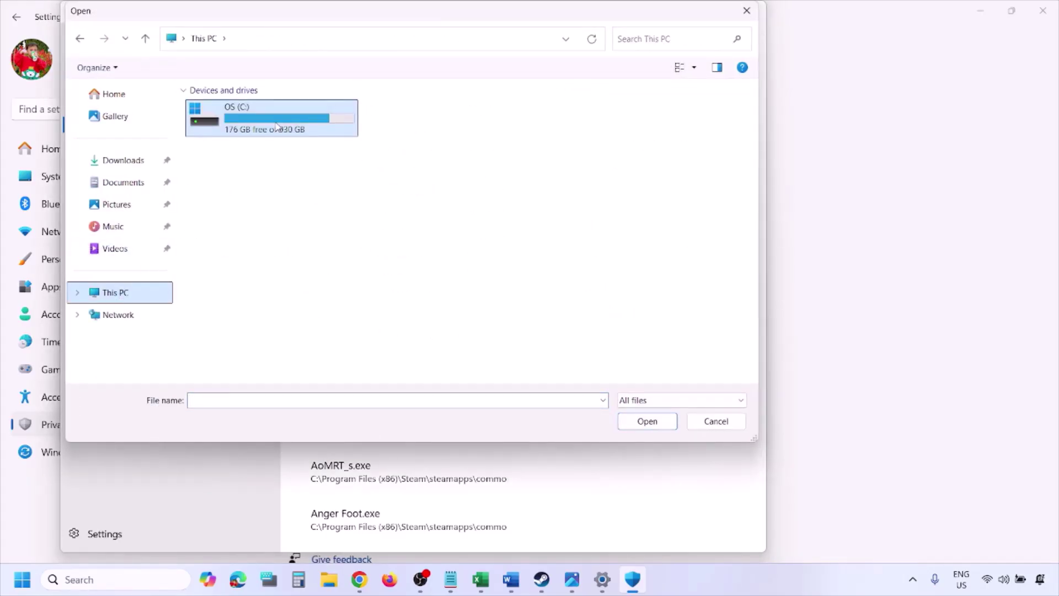
double_click(276, 126)
scroll(275, 130, down, 4)
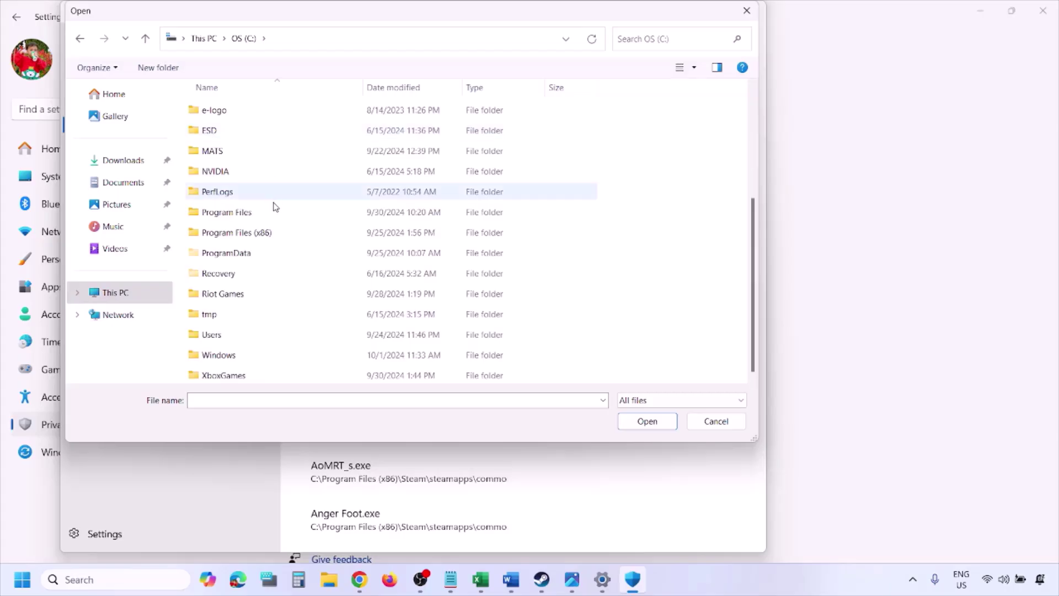
double_click(267, 232)
scroll(267, 231, down, 4)
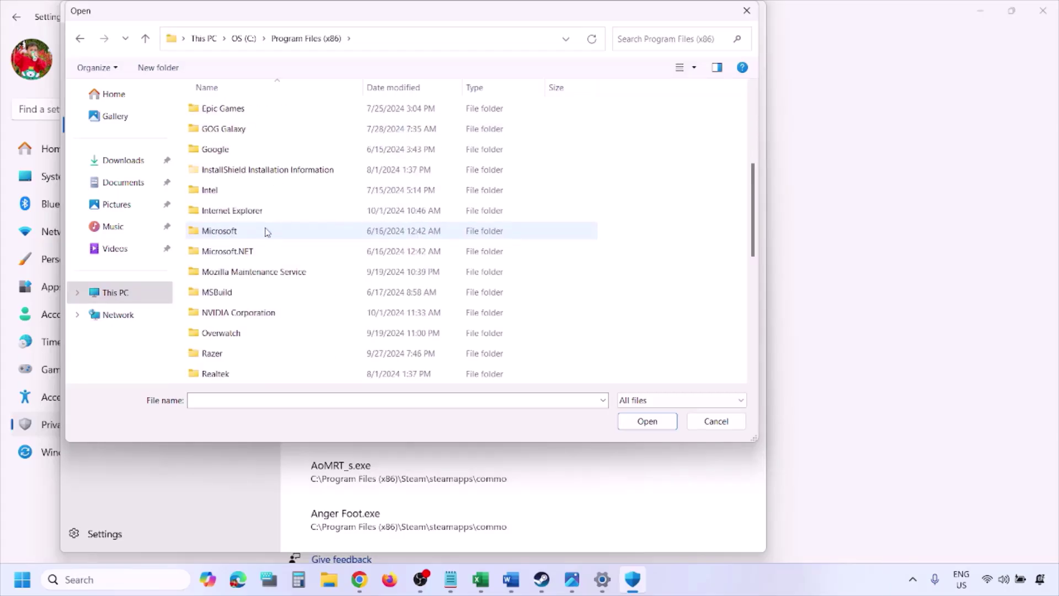
scroll(267, 230, down, 4)
double_click(237, 193)
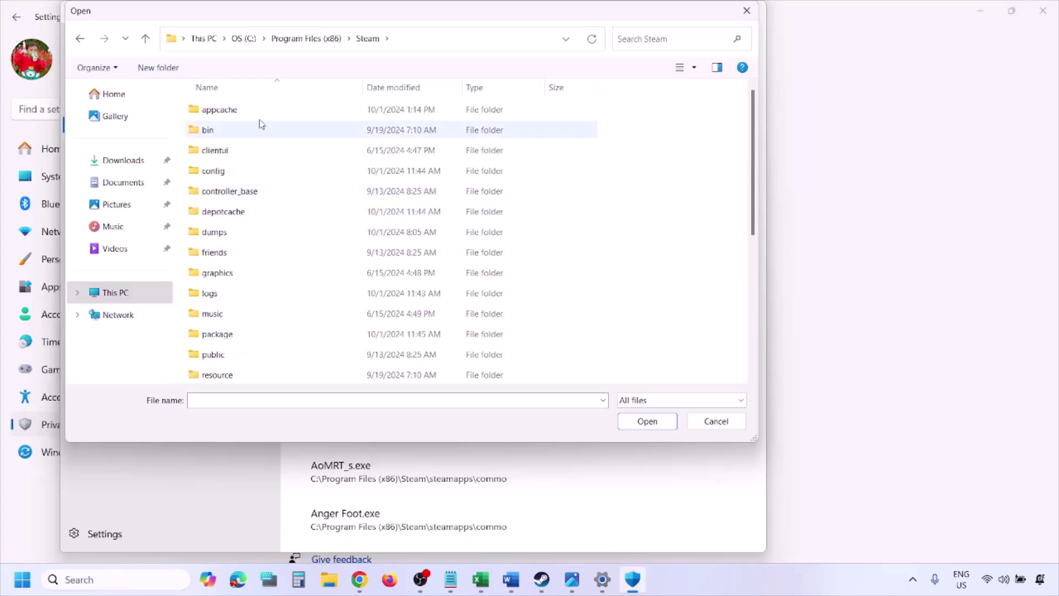
scroll(244, 243, down, 4)
click(242, 213)
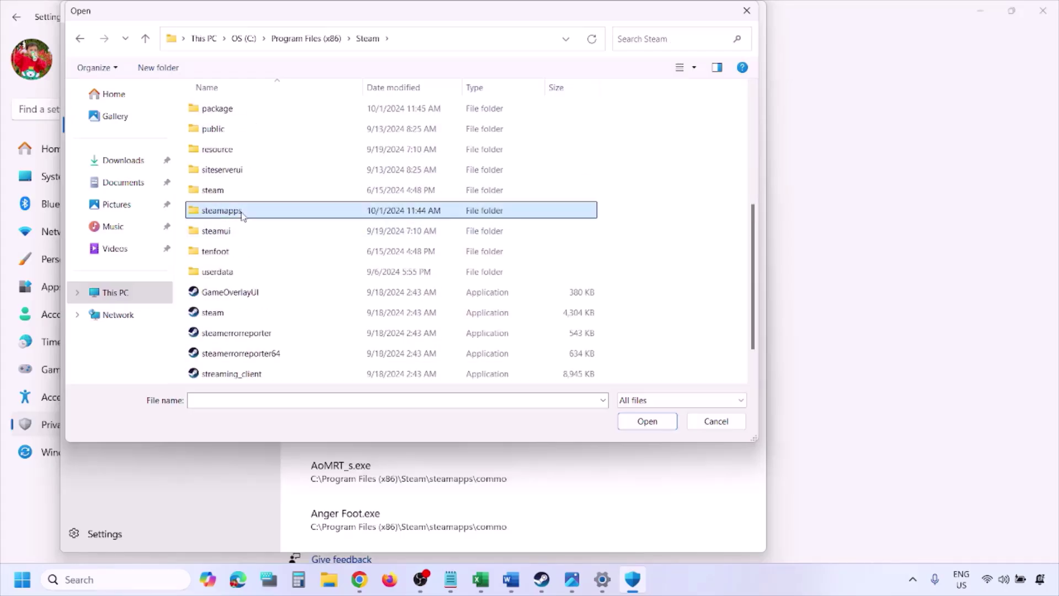
double_click(243, 213)
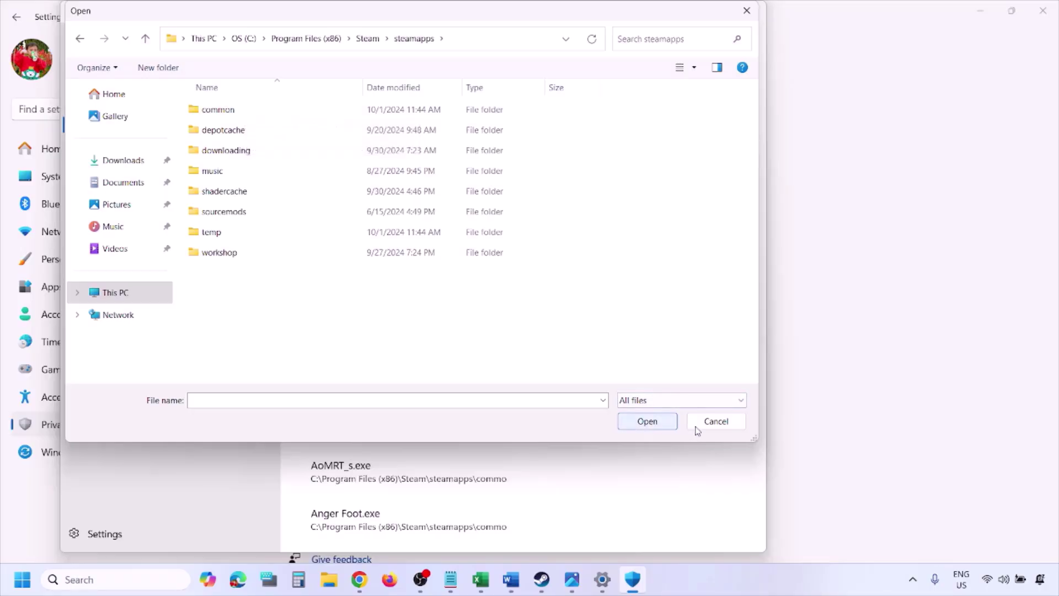
click(715, 421)
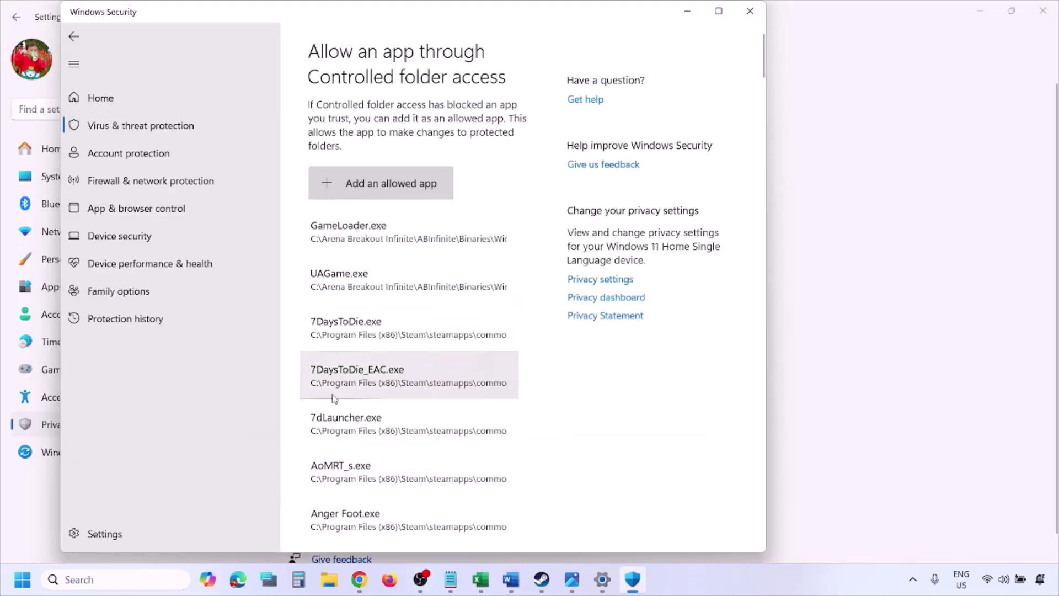
- Open Control Panel and go through System and Security to the apps allowed through Windows Defender Firewall
click(109, 579)
text(ontrol)
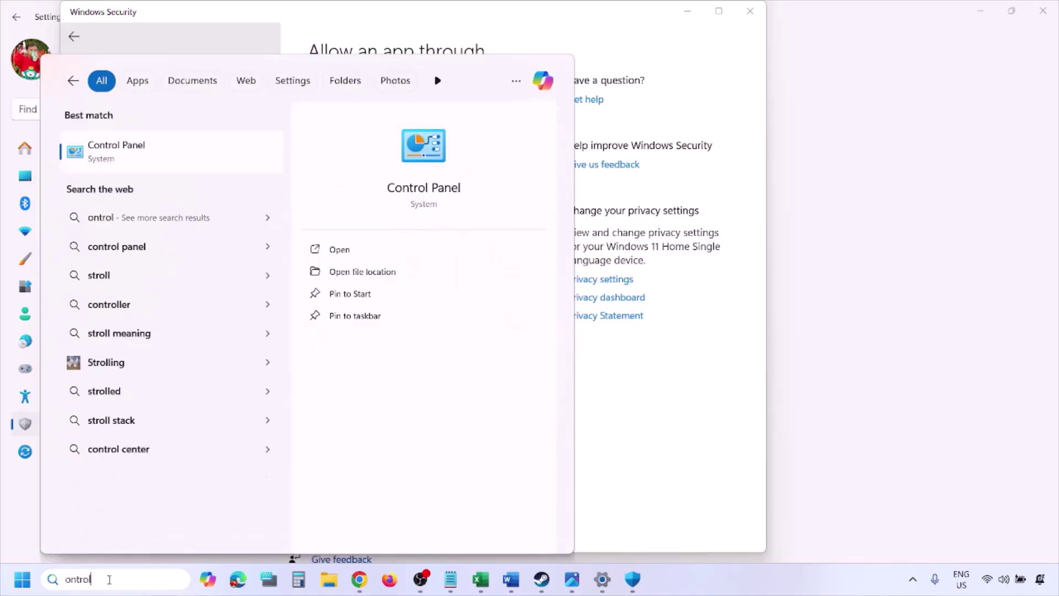
key(Return)
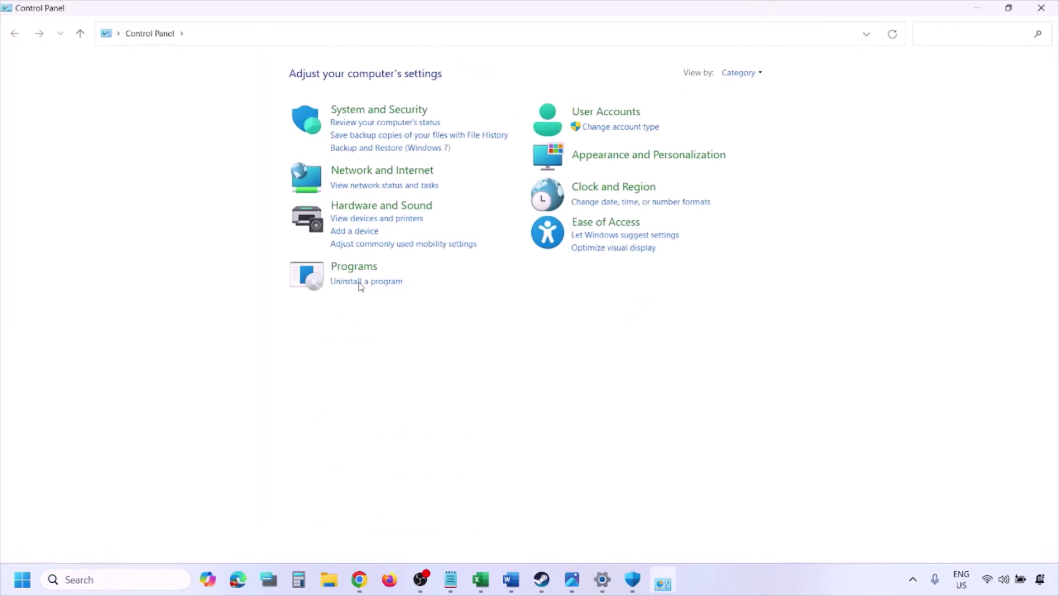
click(364, 111)
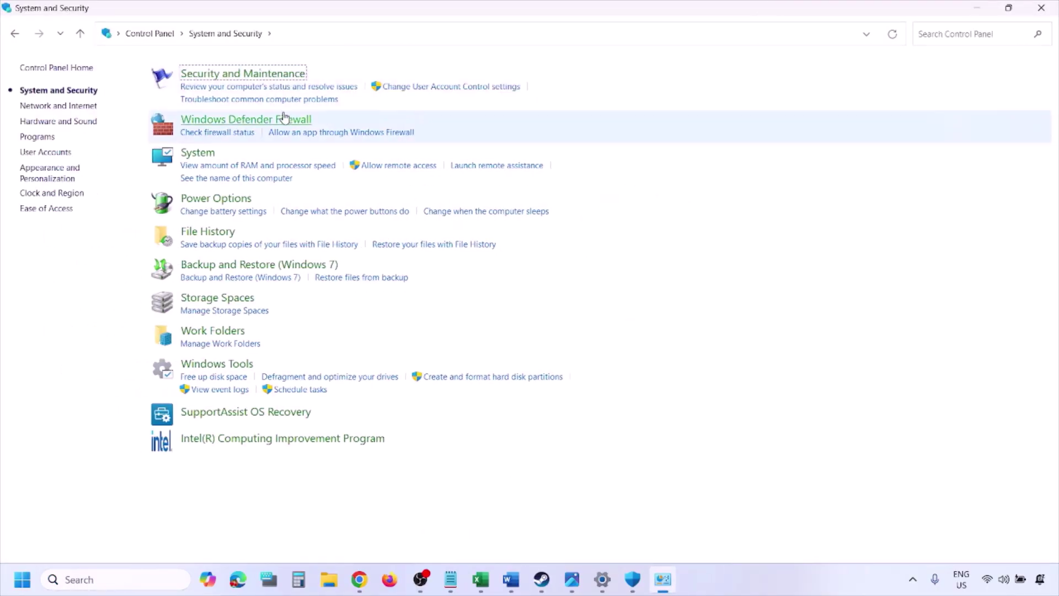
click(285, 120)
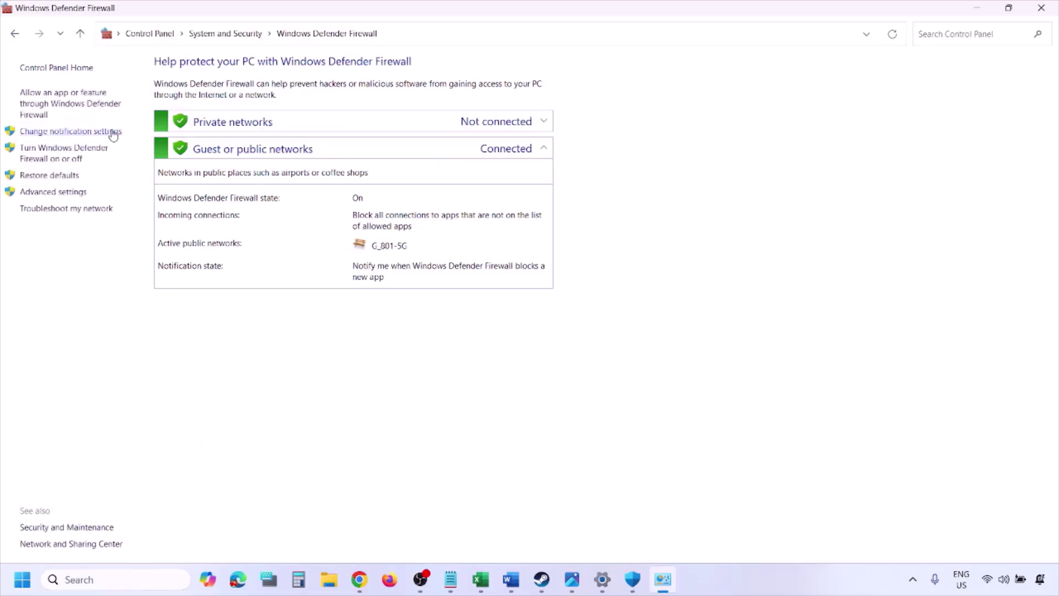
click(73, 102)
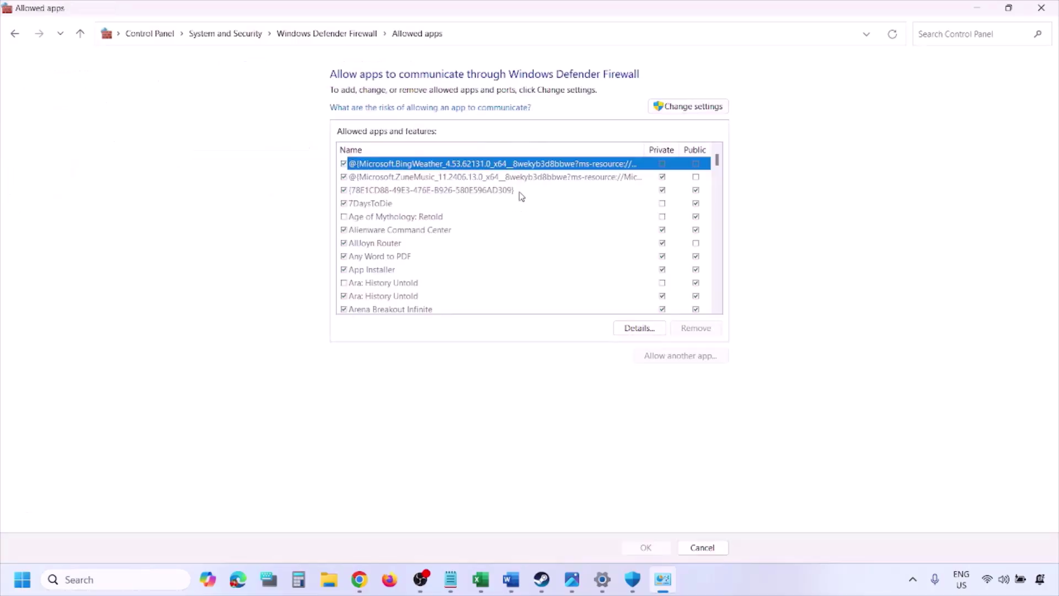
- Start allowing another app through the firewall by browsing This PC, then cancel and close the allowed apps window
click(710, 106)
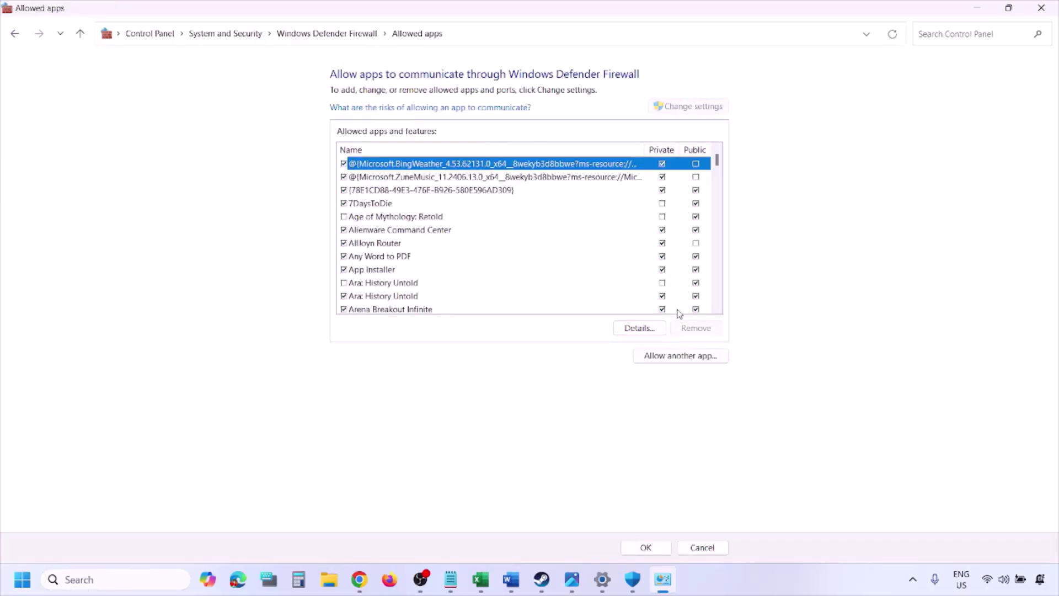
click(681, 356)
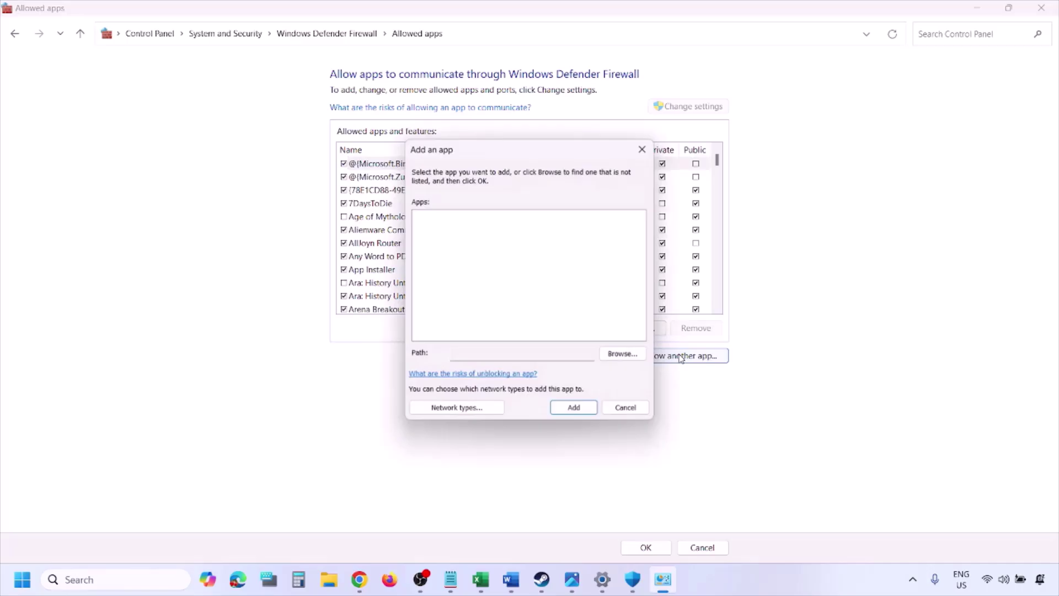
click(623, 355)
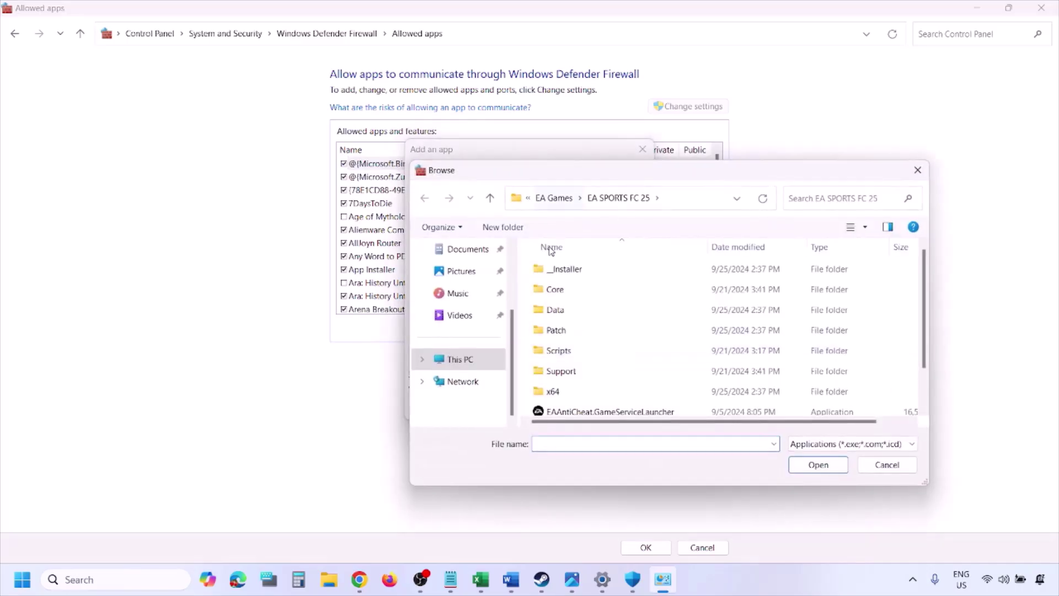
click(485, 364)
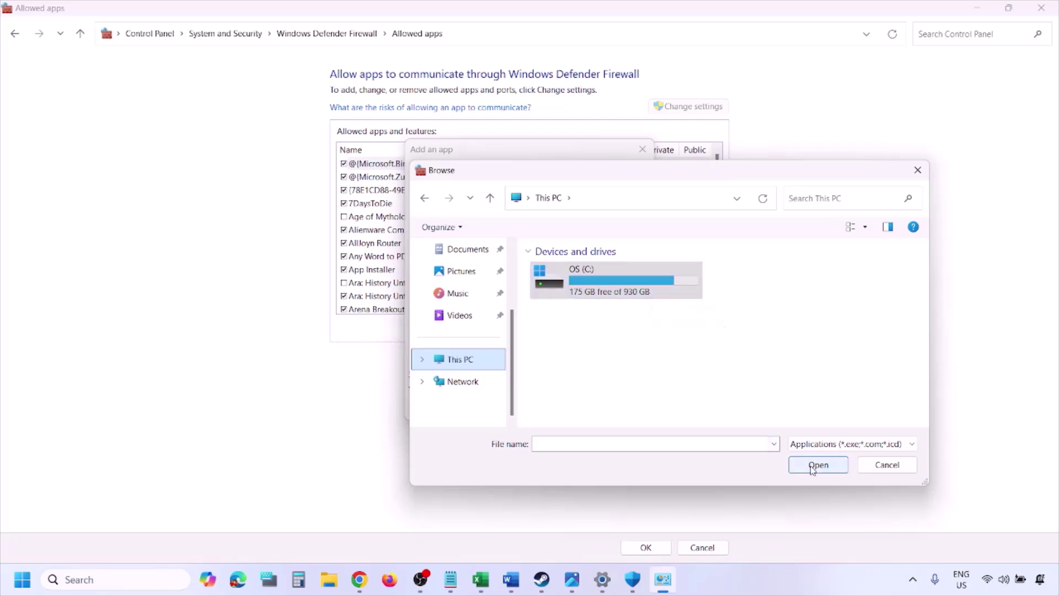
click(878, 470)
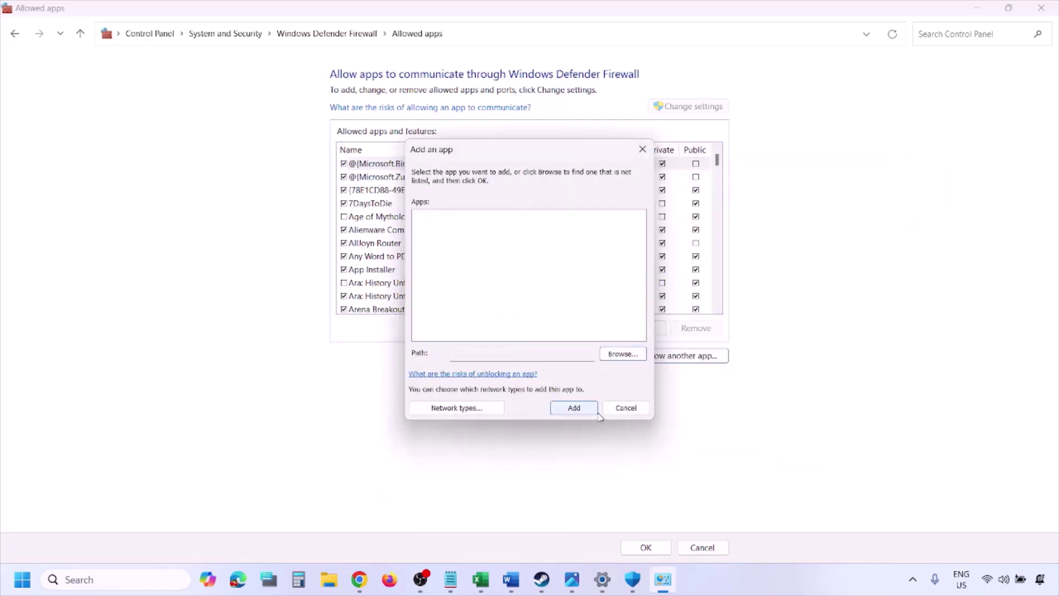
click(620, 410)
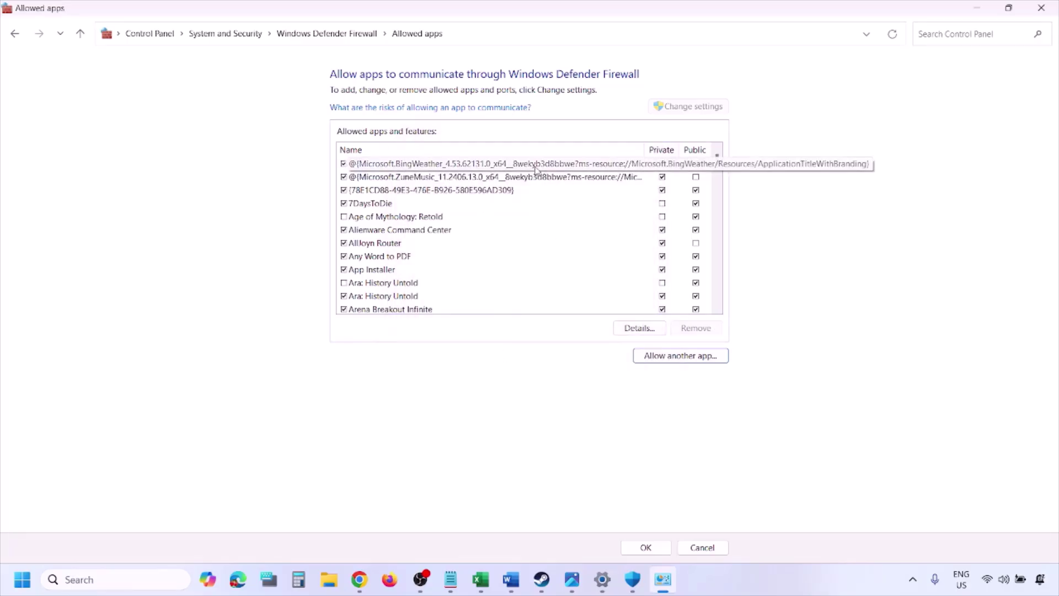
click(1041, 8)
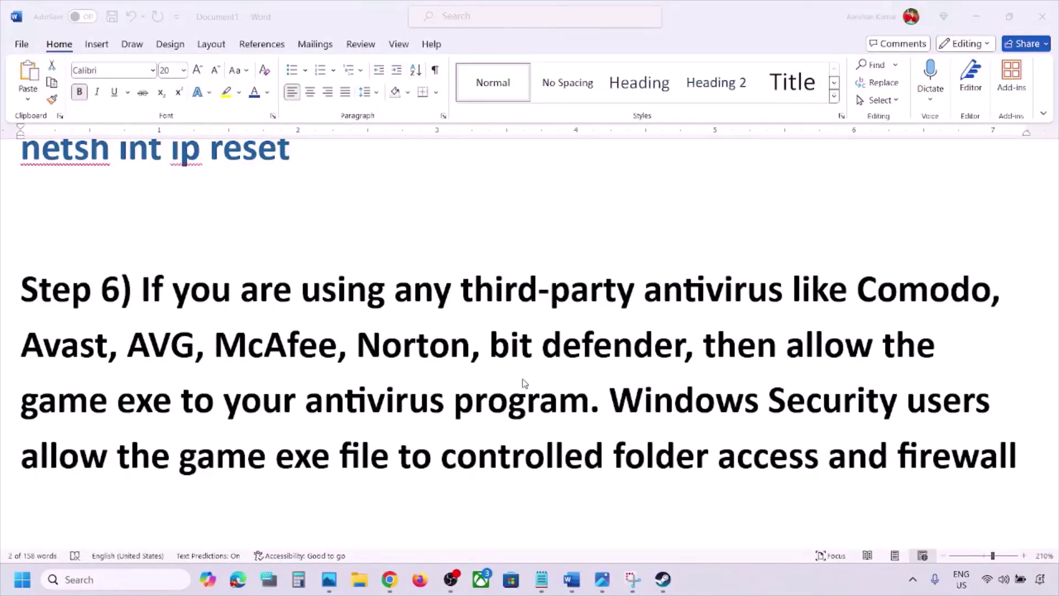
- Read step 7 about the Google DNS server in the document, and open Control Panel's Network and Sharing Center
scroll(524, 383, down, 5)
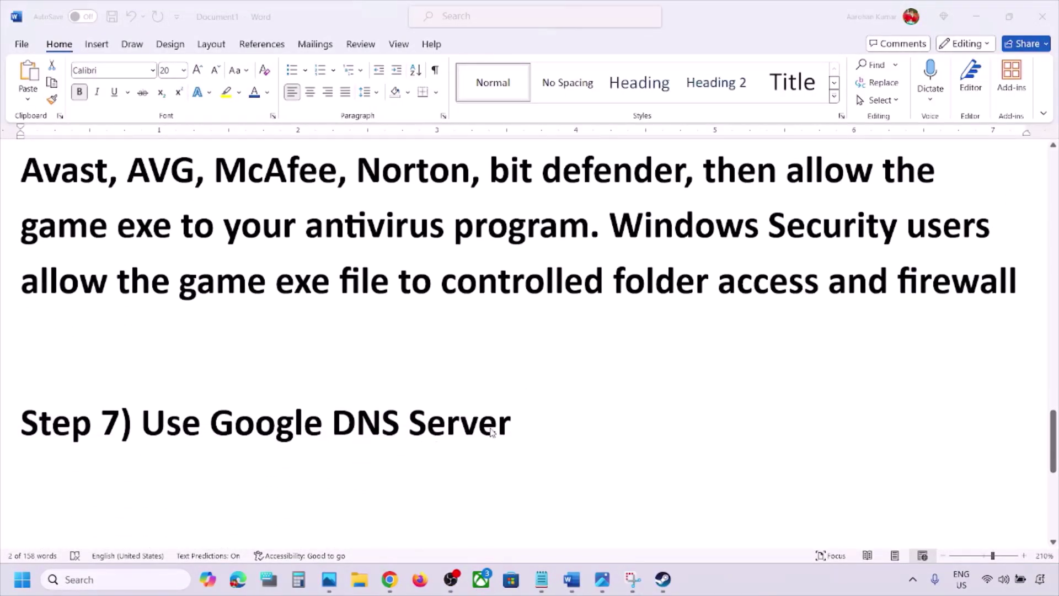
click(95, 582)
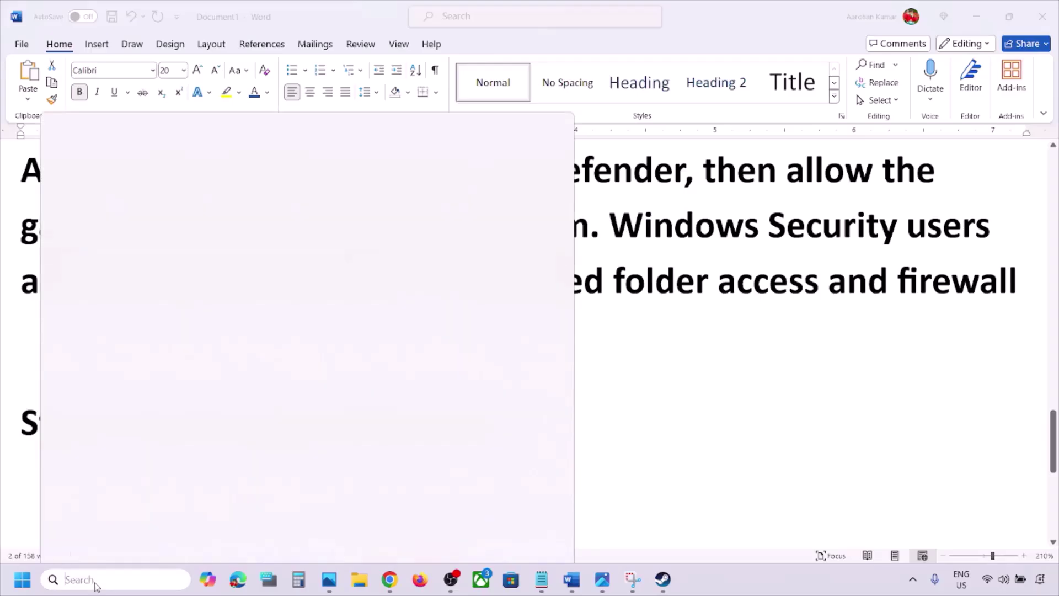
text(control)
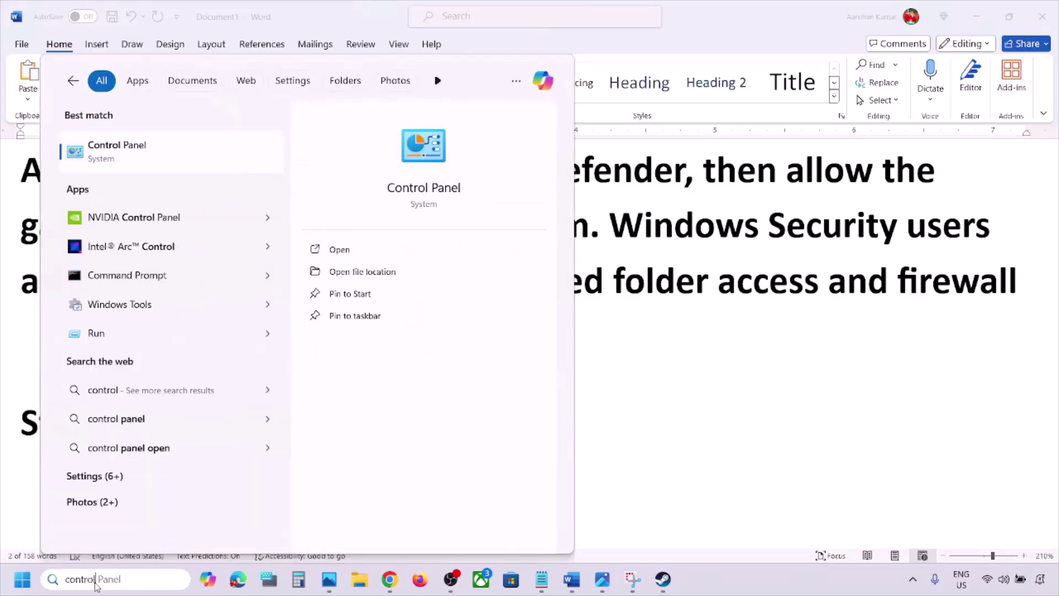
key(Return)
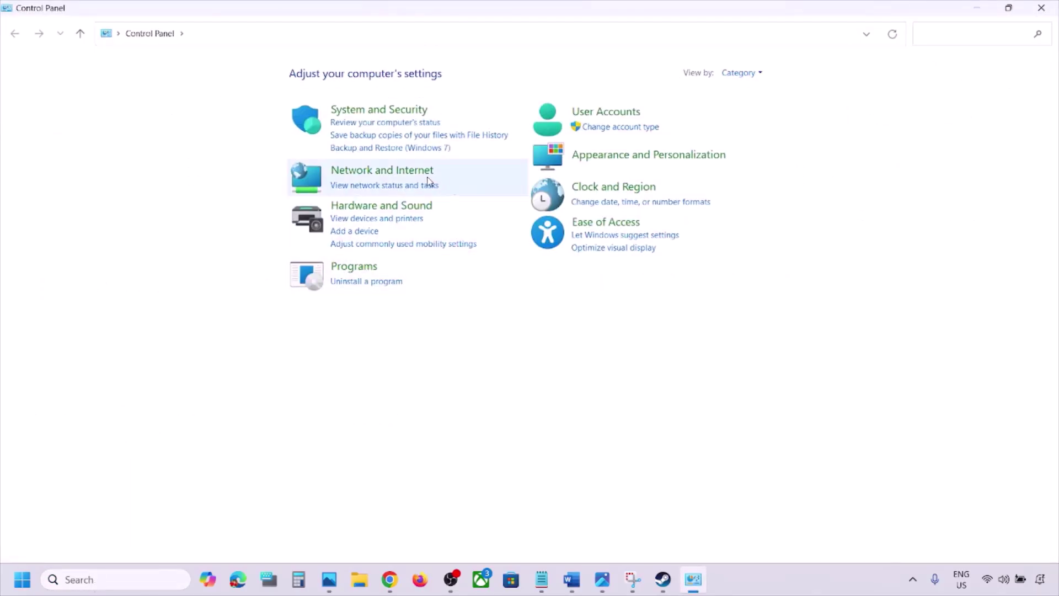
click(388, 177)
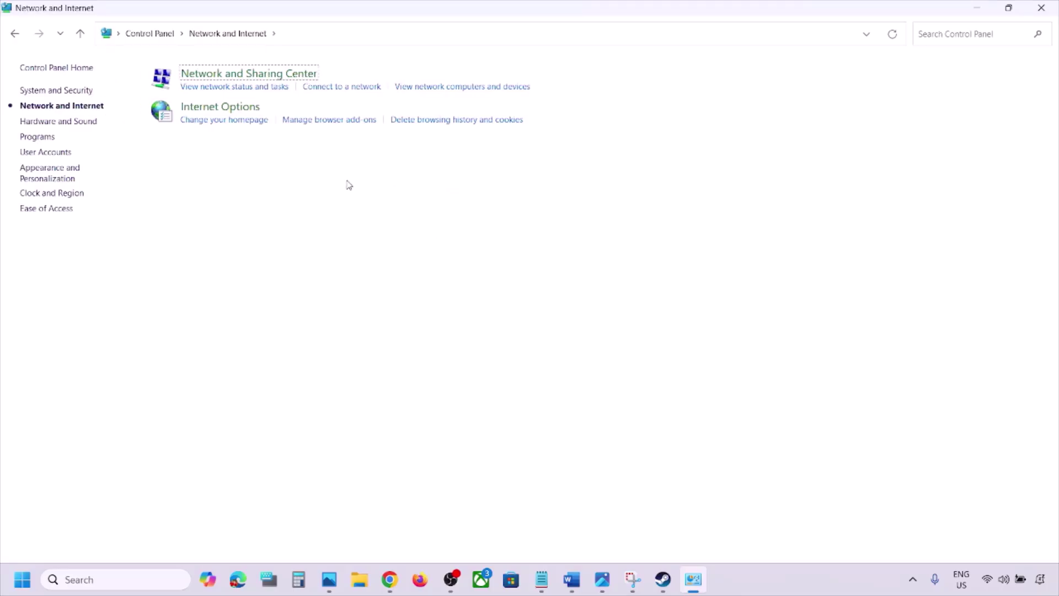
click(254, 78)
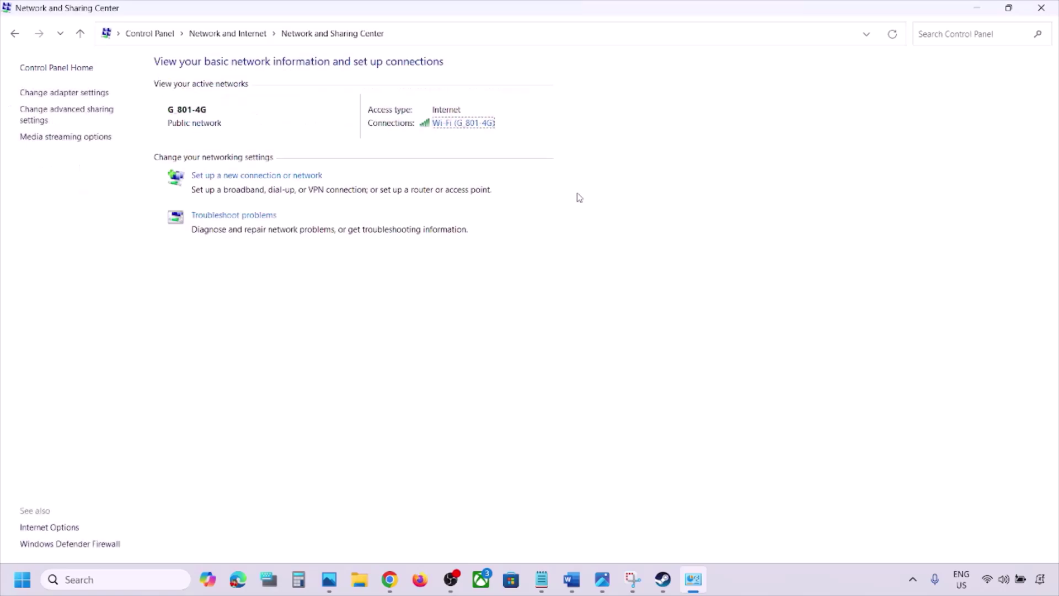
- Set the Wi-Fi connection's IPv4 DNS servers to 8.8.8.8 preferred and 8.8.4.4 alternate, with settings validated upon exit
click(457, 124)
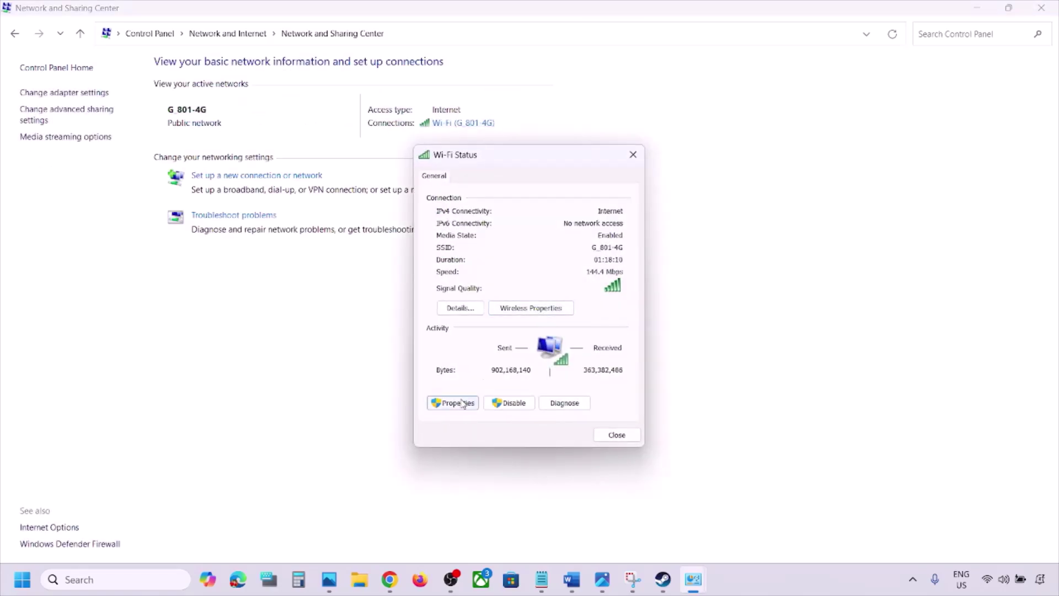
click(462, 403)
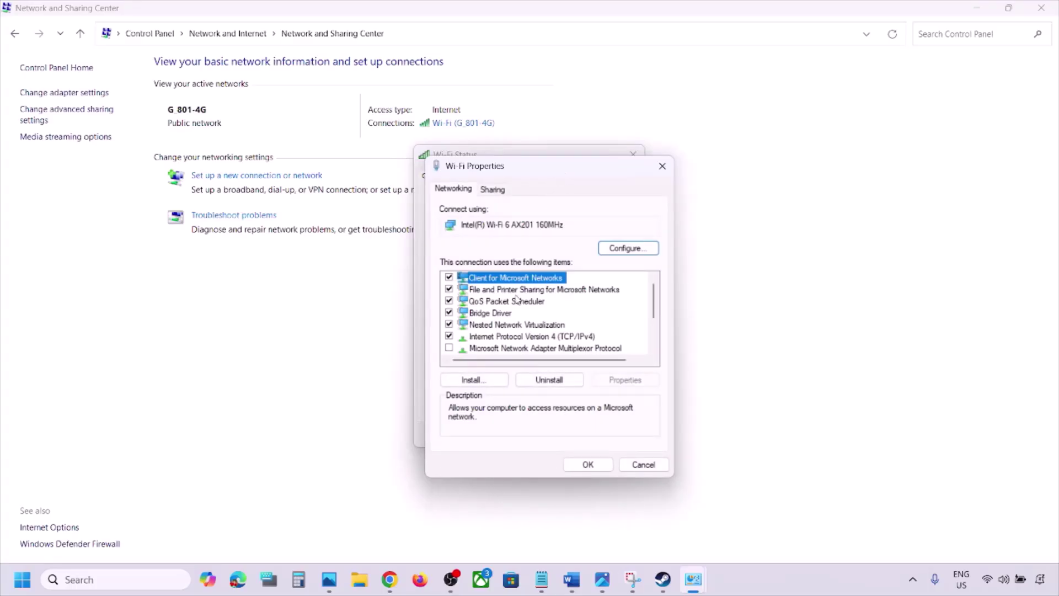
click(510, 337)
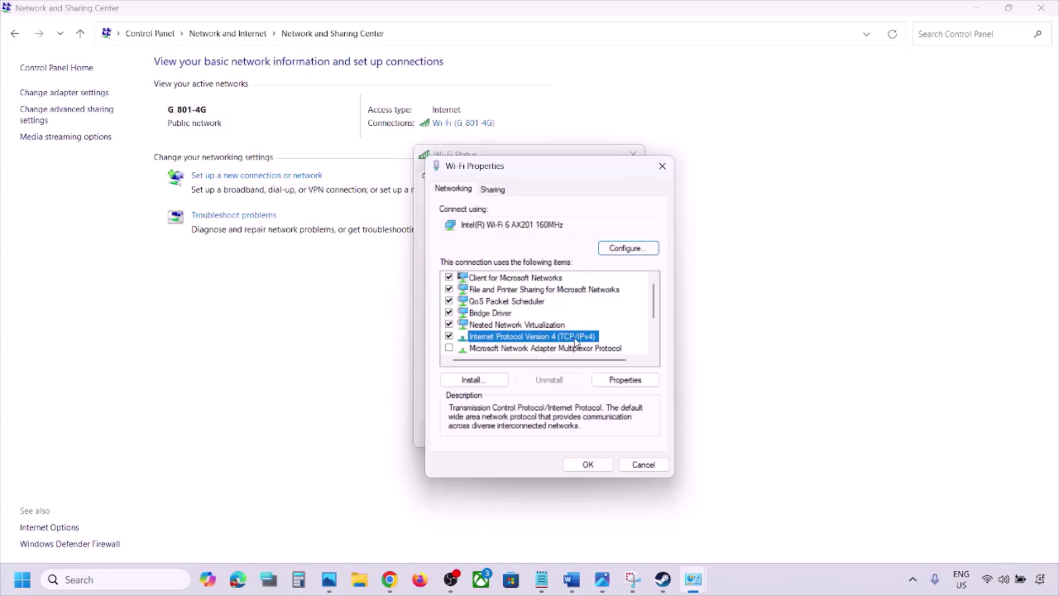
click(615, 380)
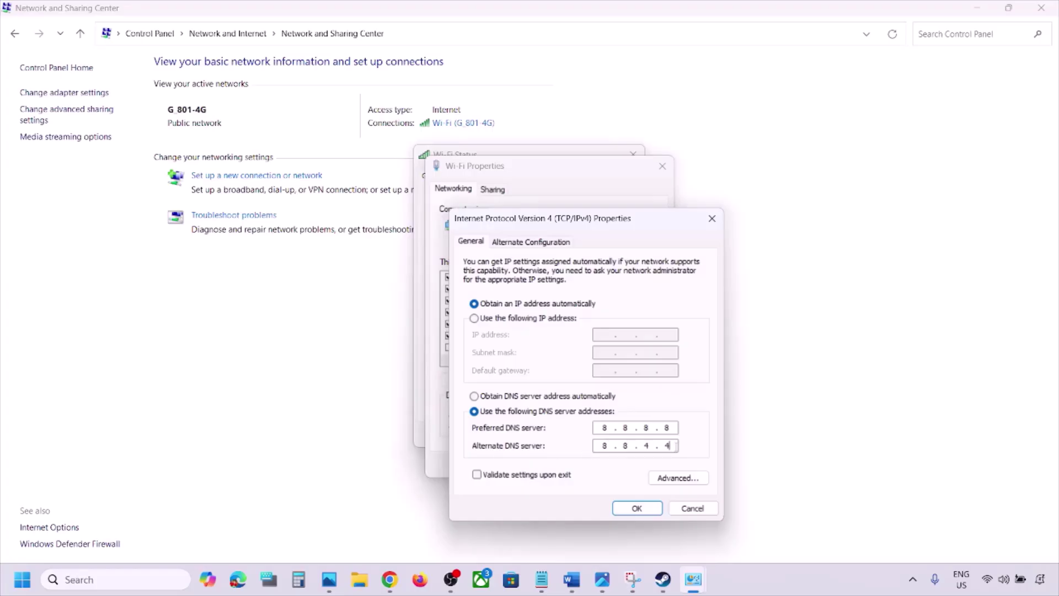
click(477, 475)
click(624, 505)
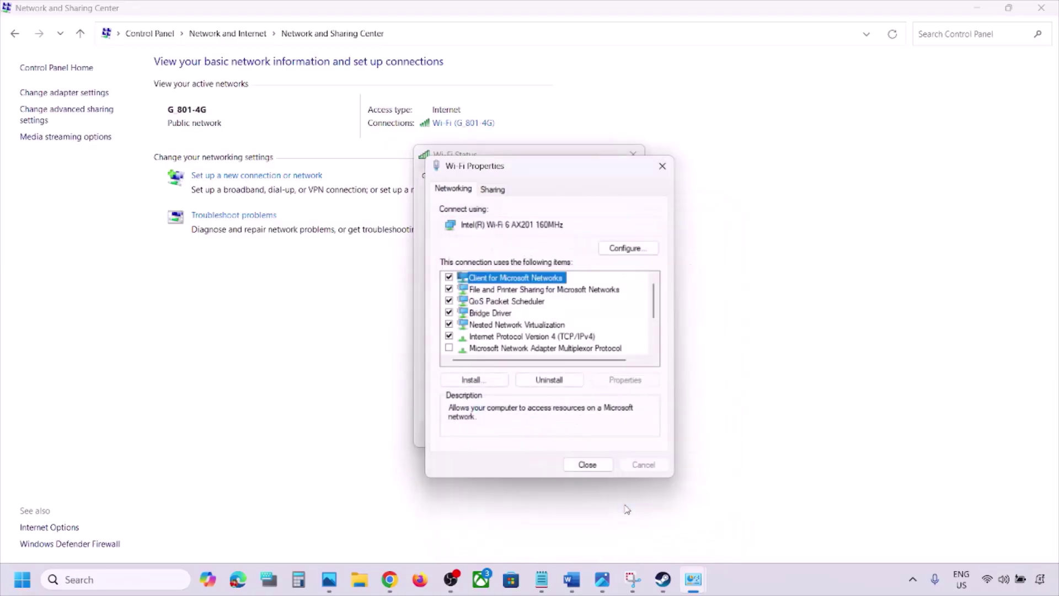
- Close the Wi-Fi properties, network troubleshooter and Wi-Fi status dialogs, and switch back to the Word document
click(589, 465)
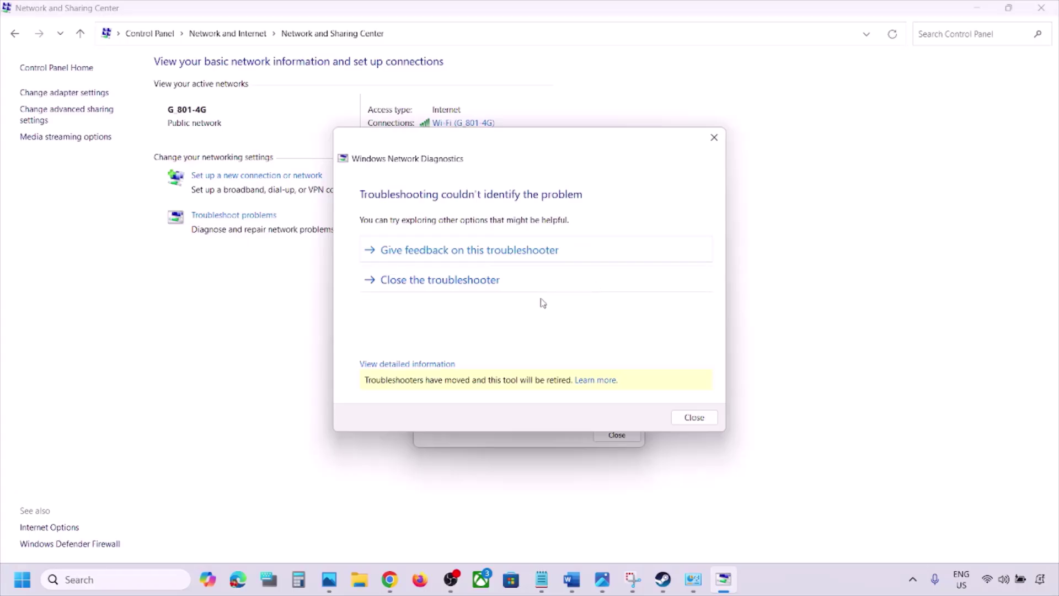
click(540, 288)
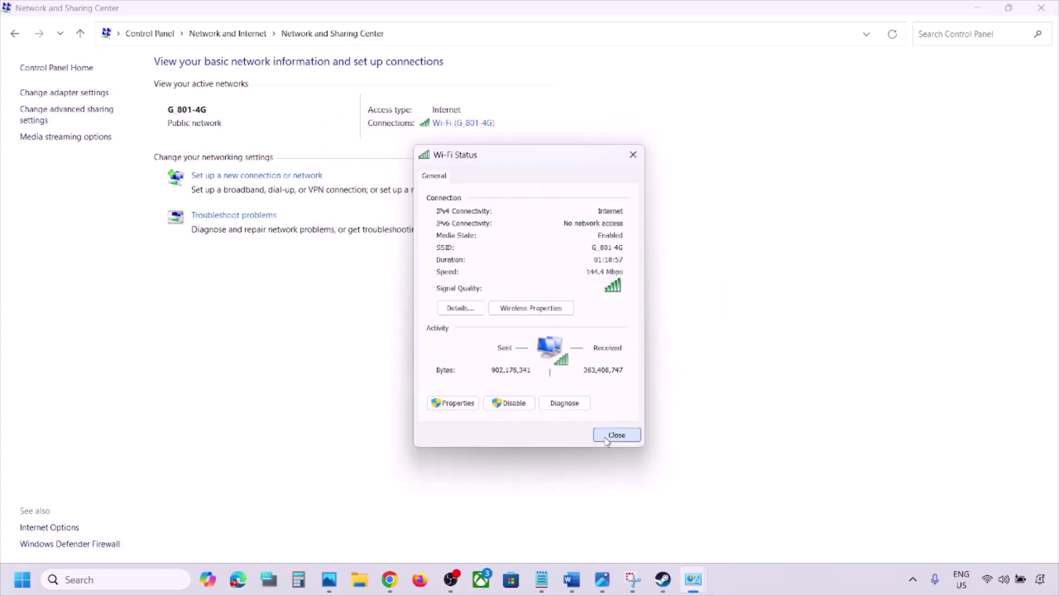
click(615, 435)
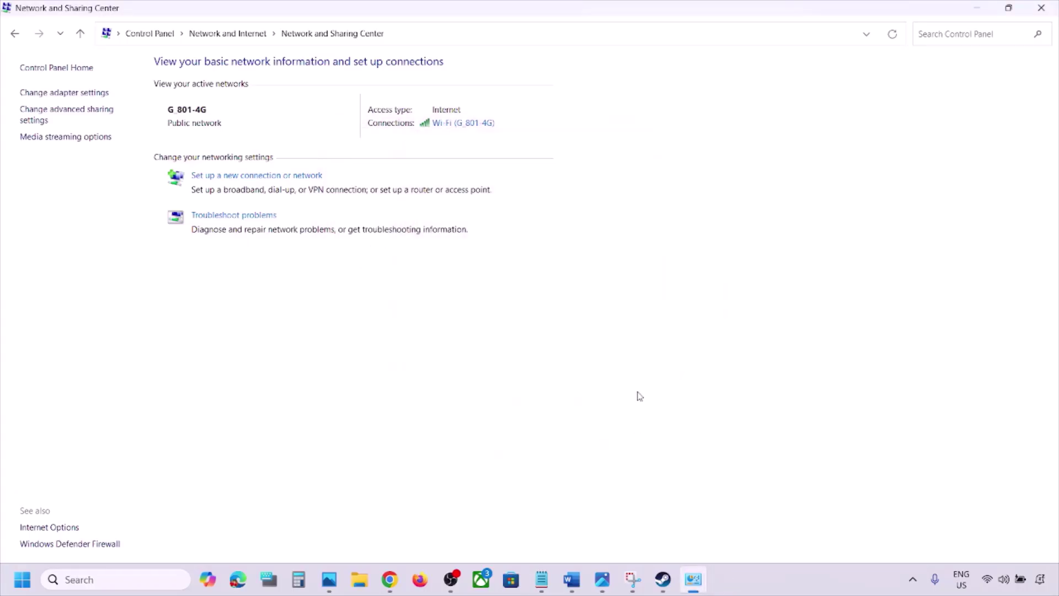
click(571, 580)
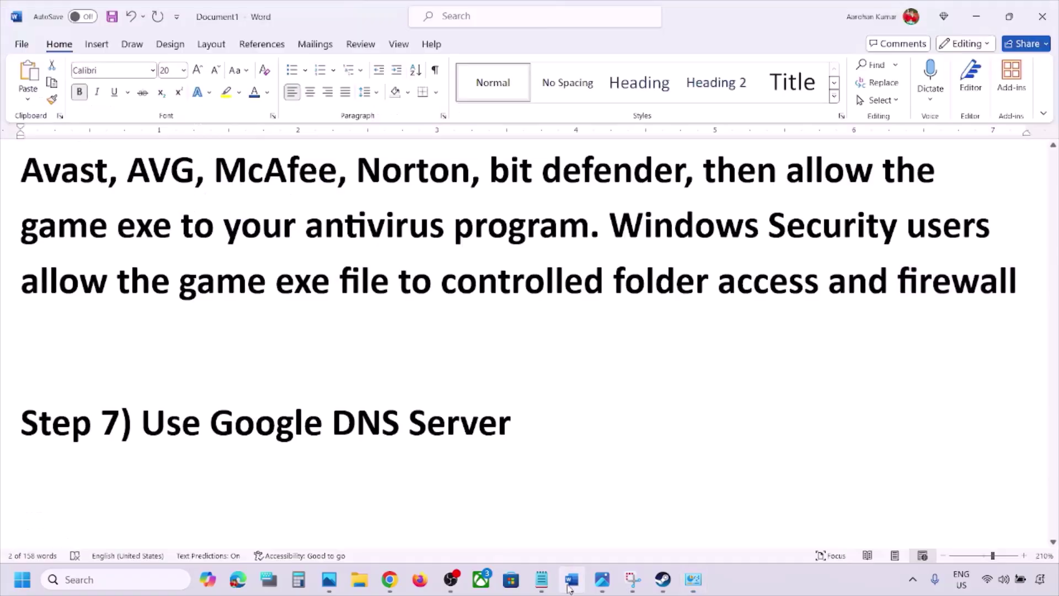
- Highlight "Switch to a different network" in step 8 of the document, and connect the Wi-Fi to the G_801-5G network
scroll(459, 419, down, 3)
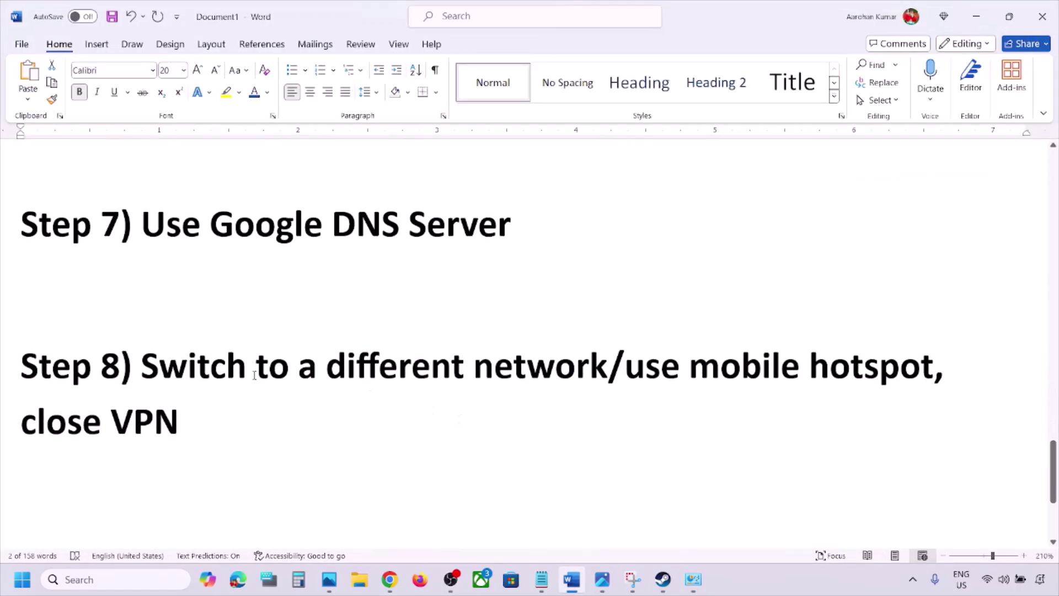
drag(143, 368, 573, 345)
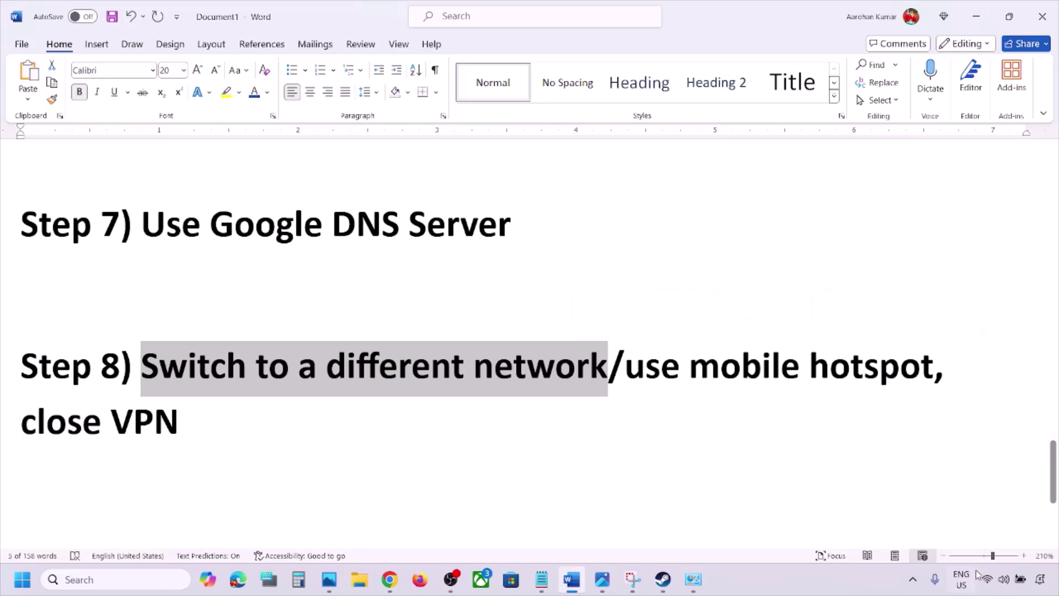
click(985, 580)
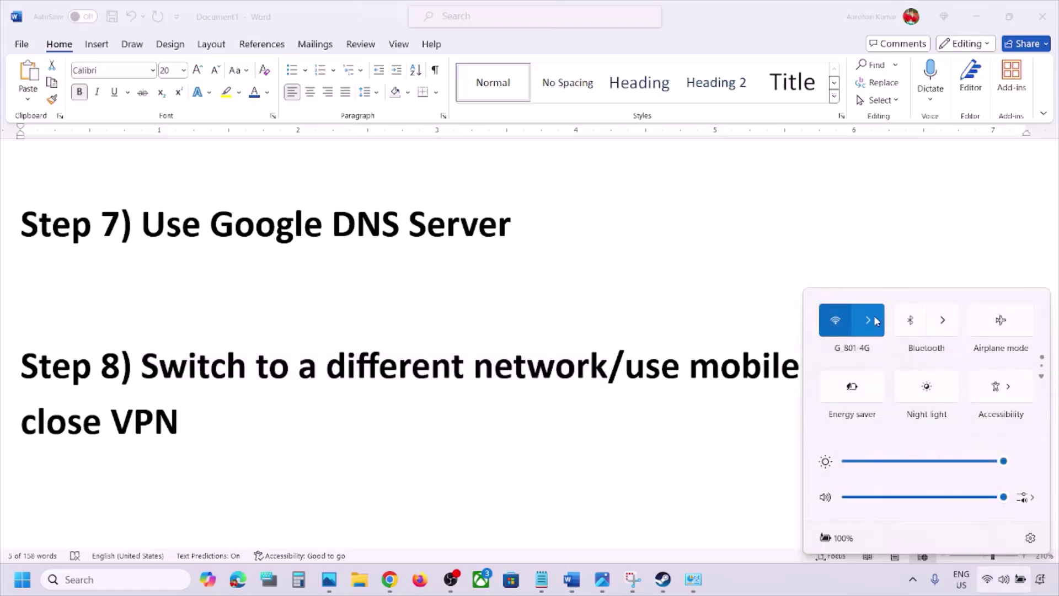
click(869, 317)
click(876, 403)
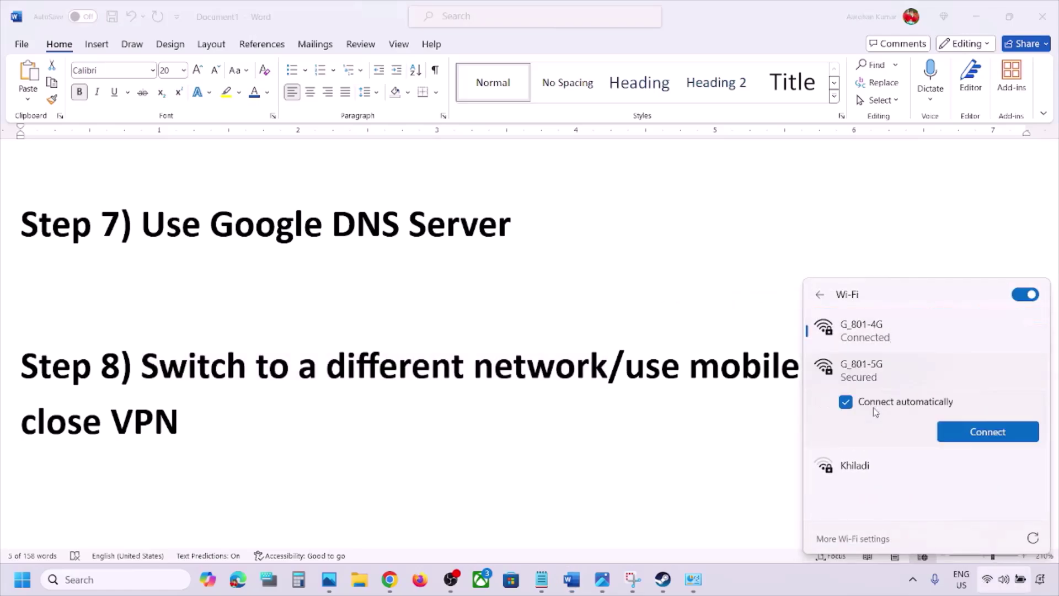
click(966, 434)
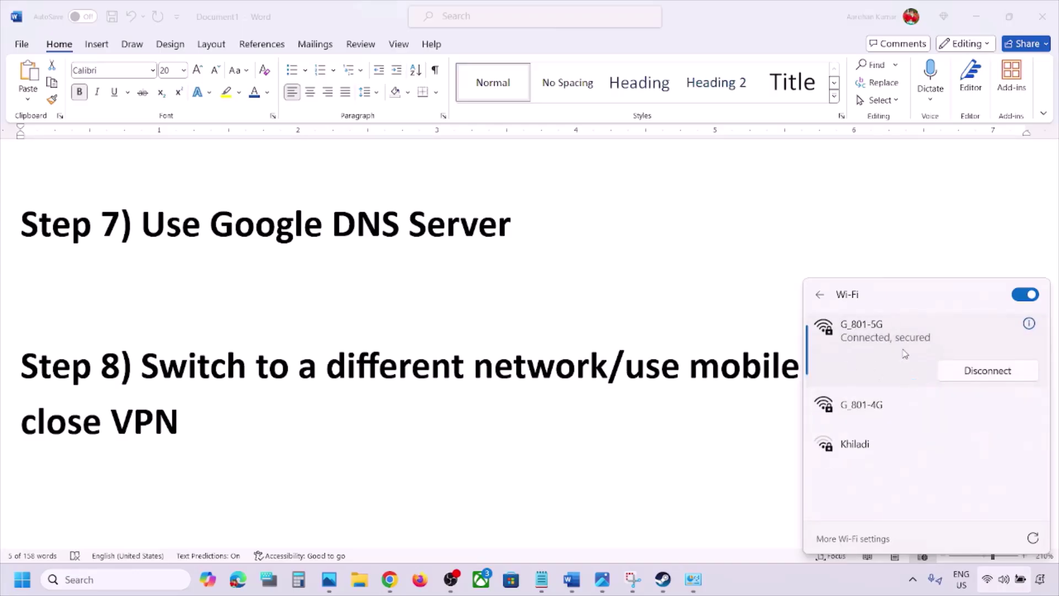
click(688, 359)
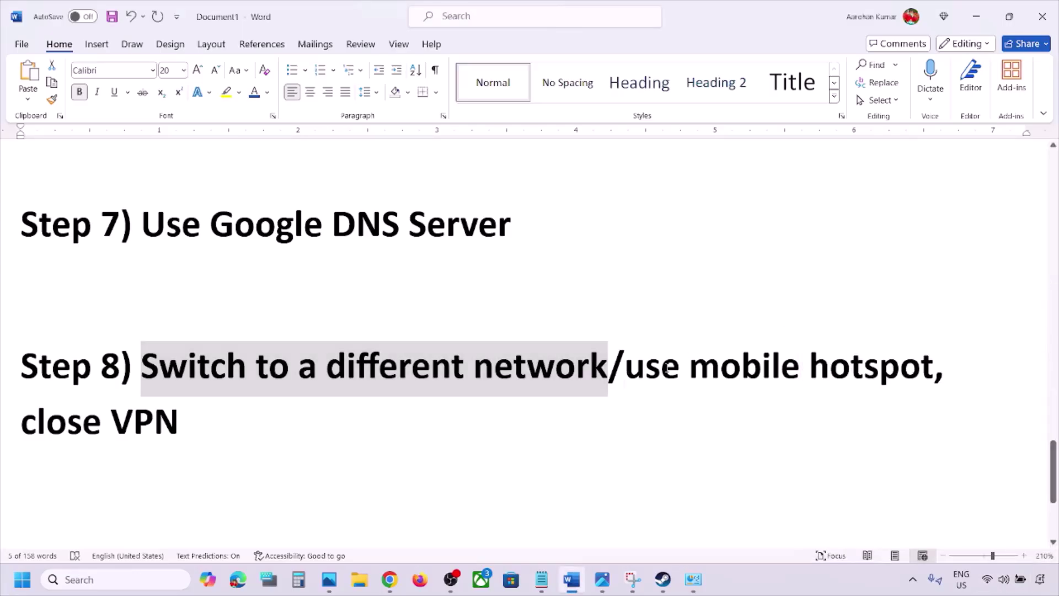
- Highlight step 8's "use mobile hotspot" text, look at the available Wi-Fi networks, and highlight "close VPN"
drag(627, 368, 869, 368)
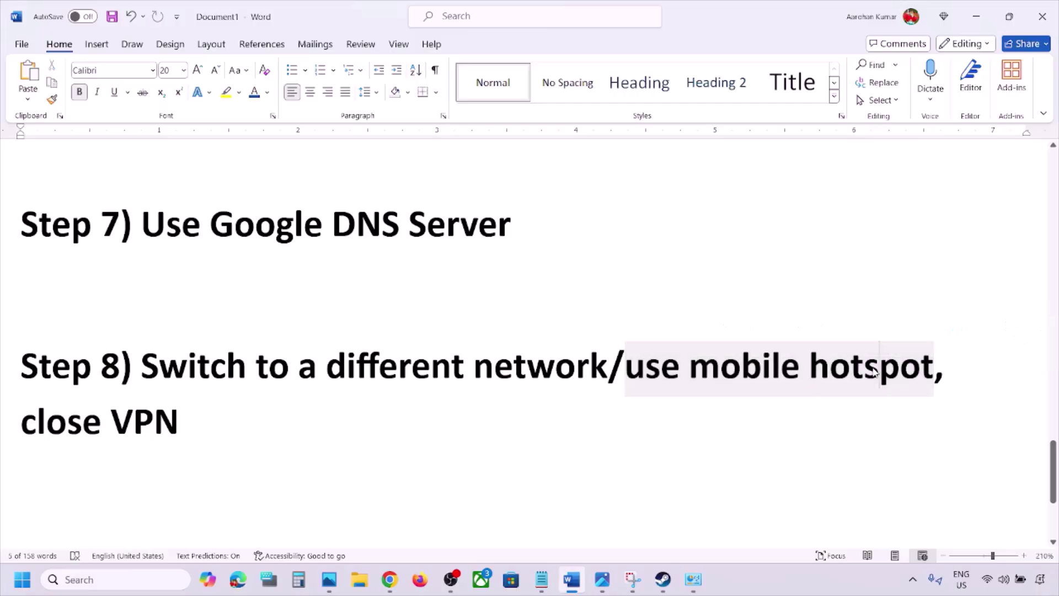
click(874, 370)
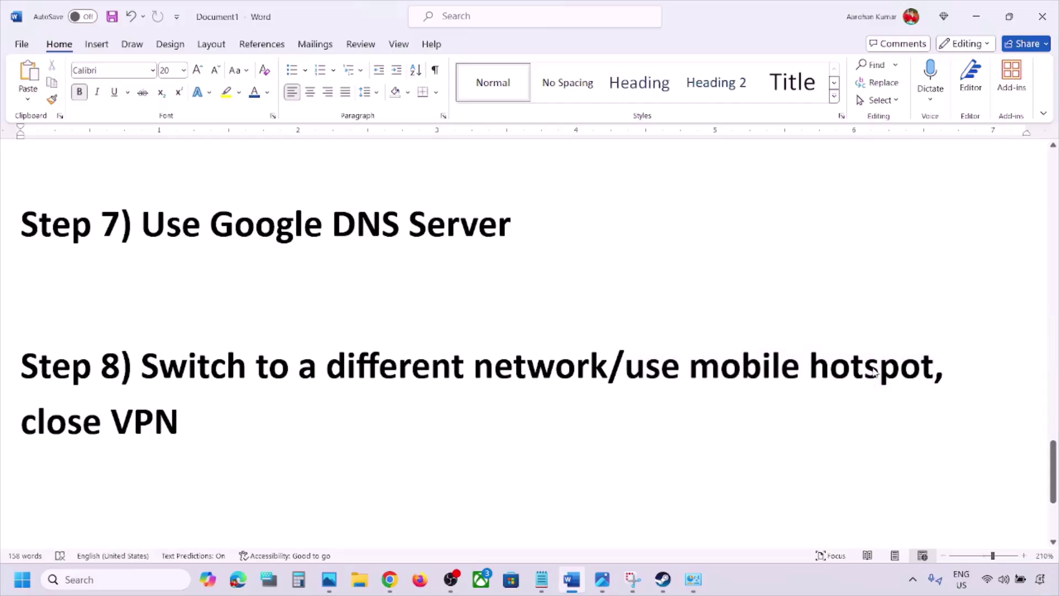
click(987, 578)
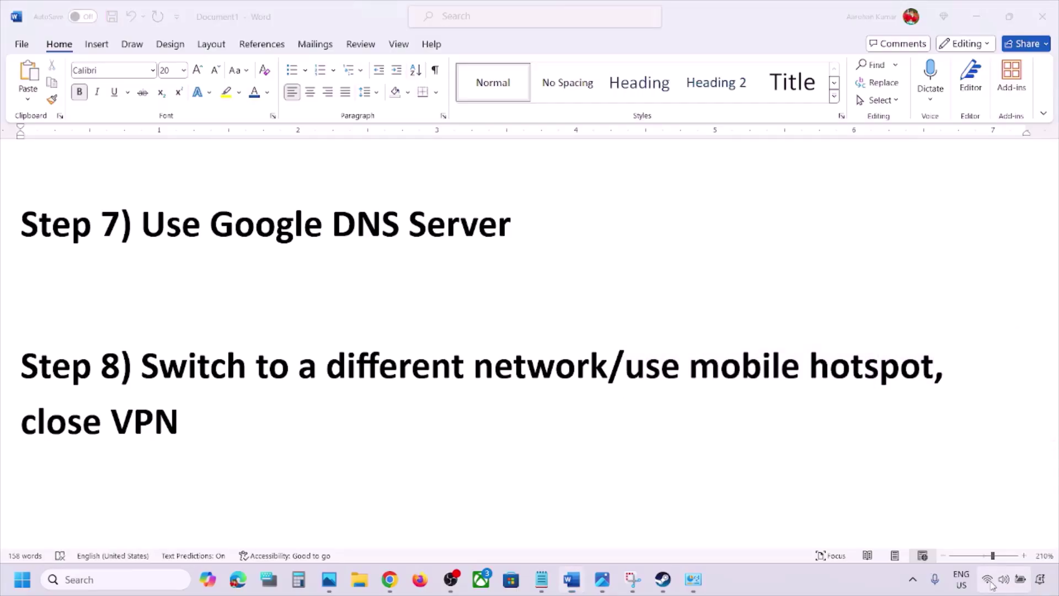
click(874, 325)
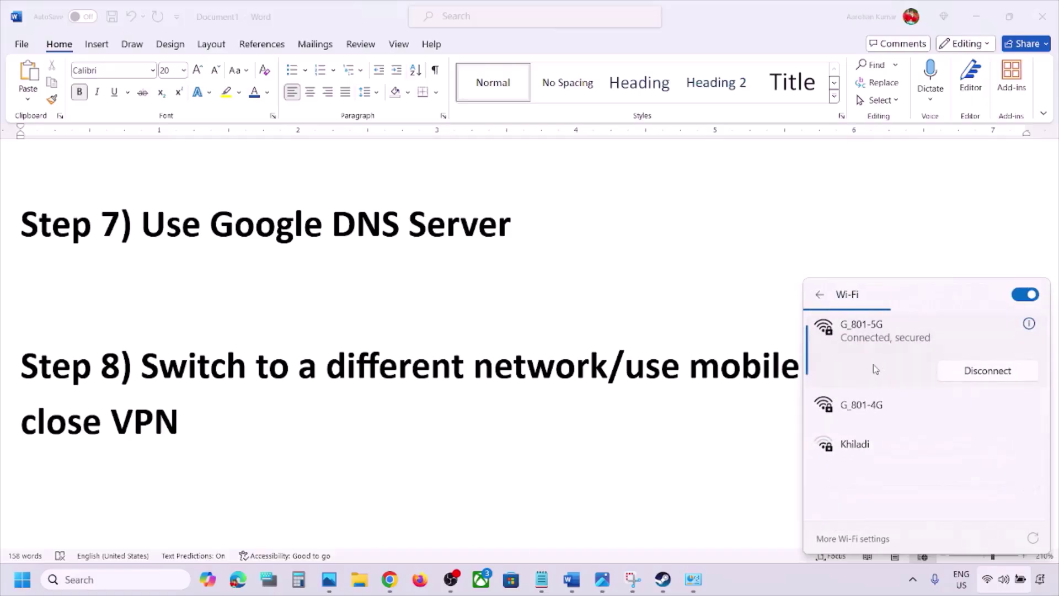
click(688, 376)
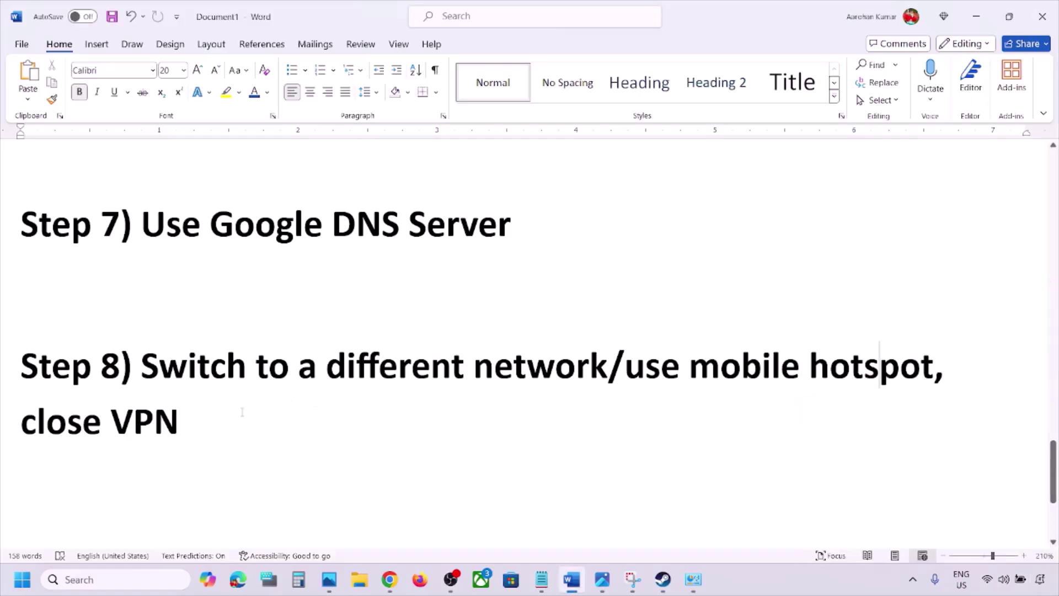
drag(220, 415, 74, 415)
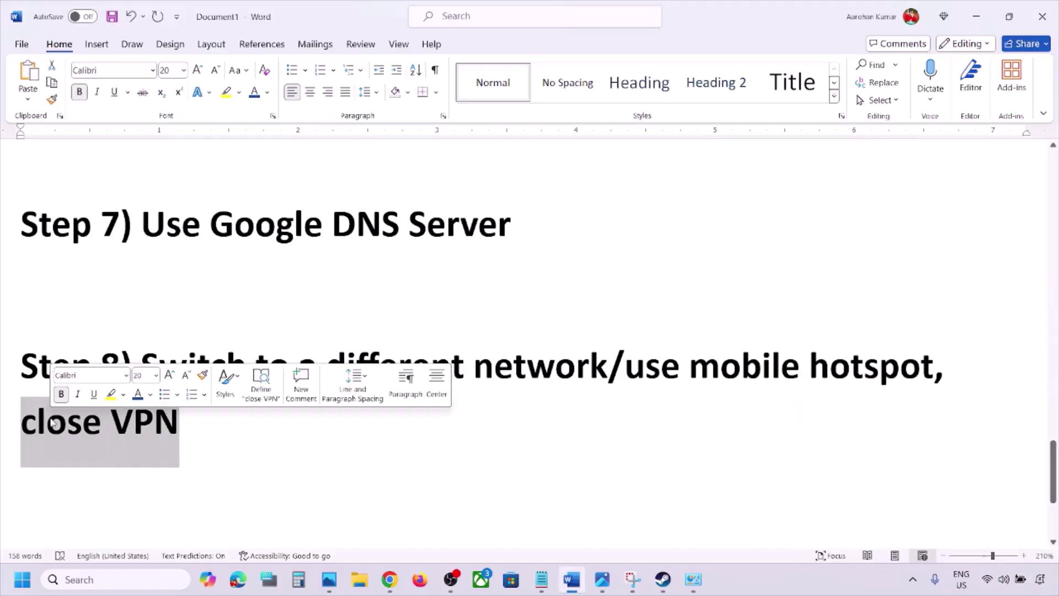
click(259, 437)
- Read on to steps 9 and 10, highlighting "Use Ethernet connection" and "Update Windows"
scroll(258, 436, down, 3)
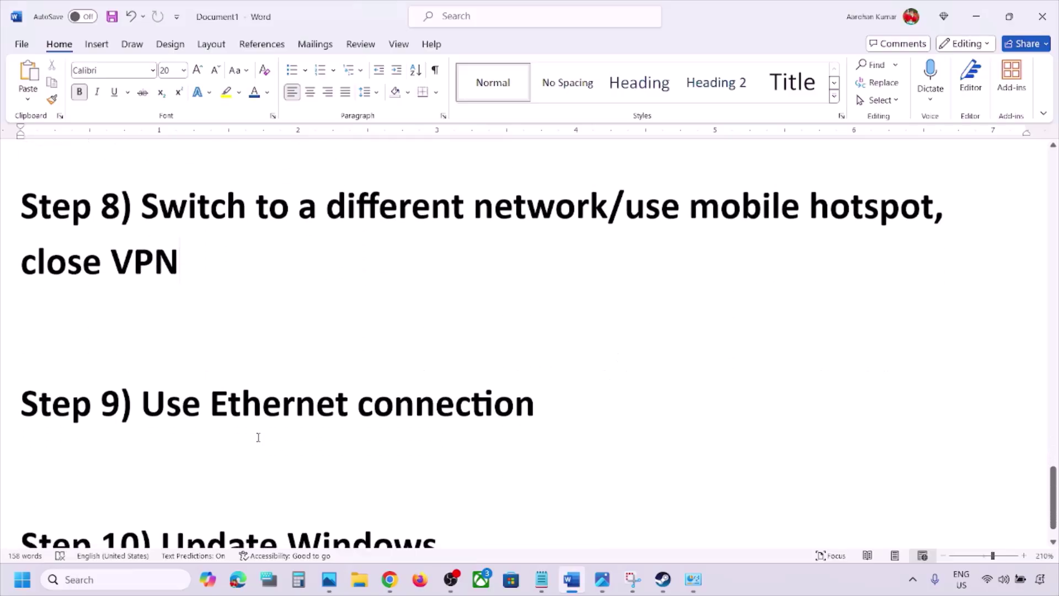
drag(142, 393, 526, 389)
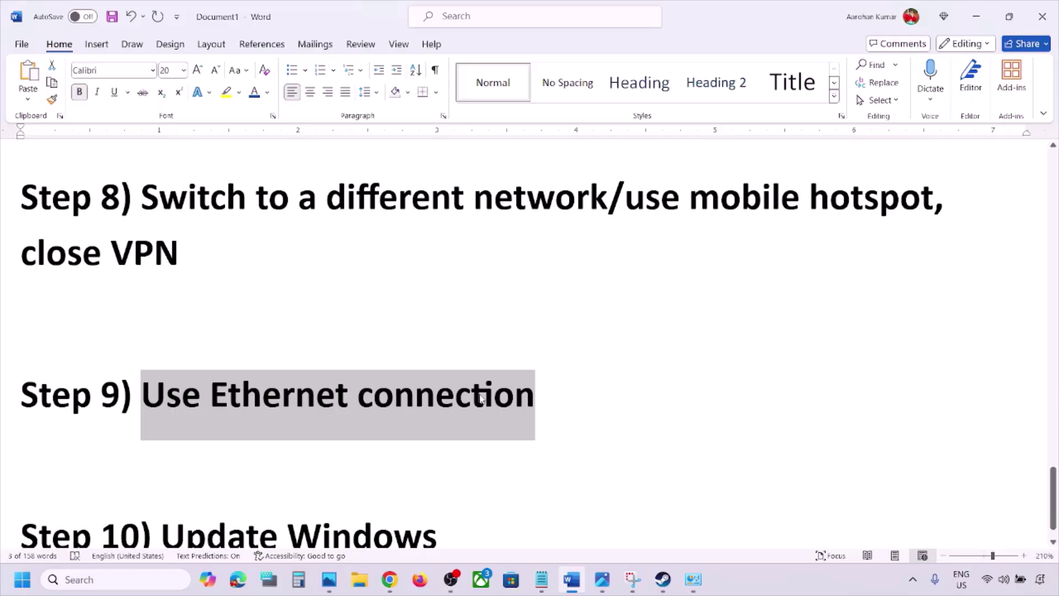
scroll(480, 398, down, 1)
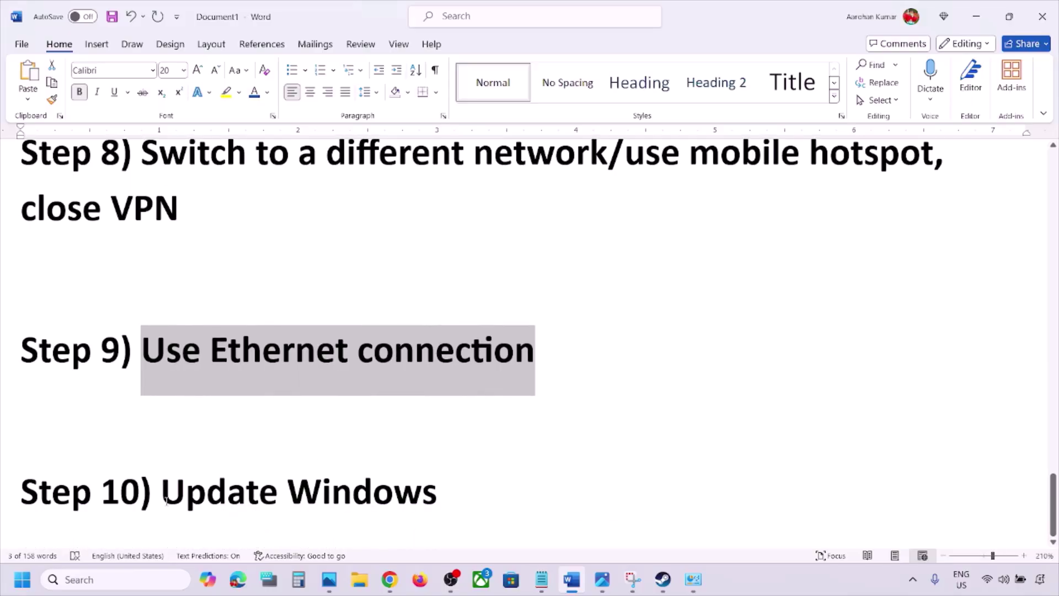
drag(166, 499, 466, 494)
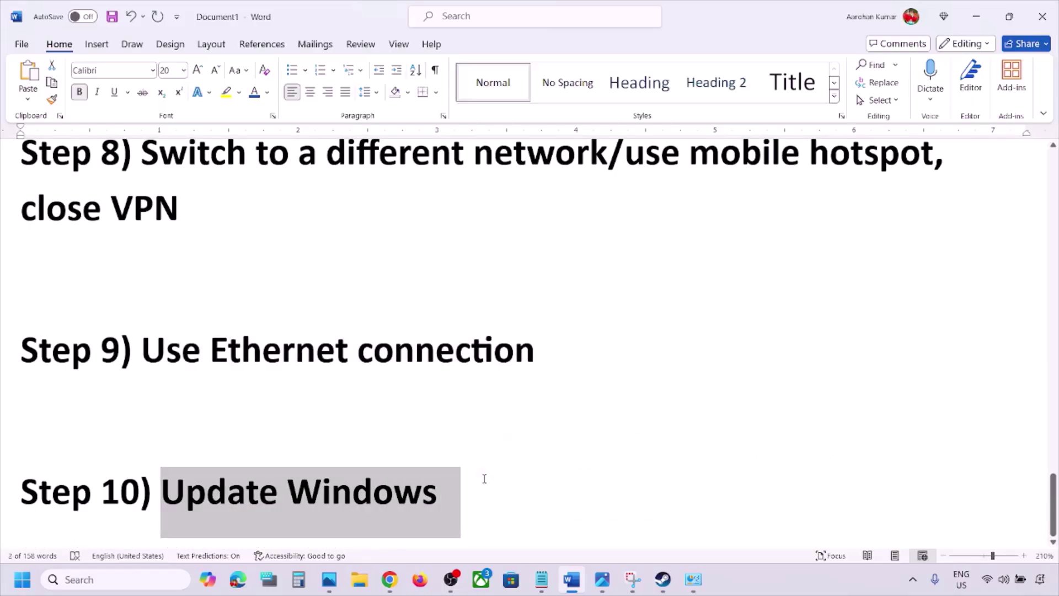
- Open Windows Update in the Settings app and check for updates
key(super+i)
click(73, 450)
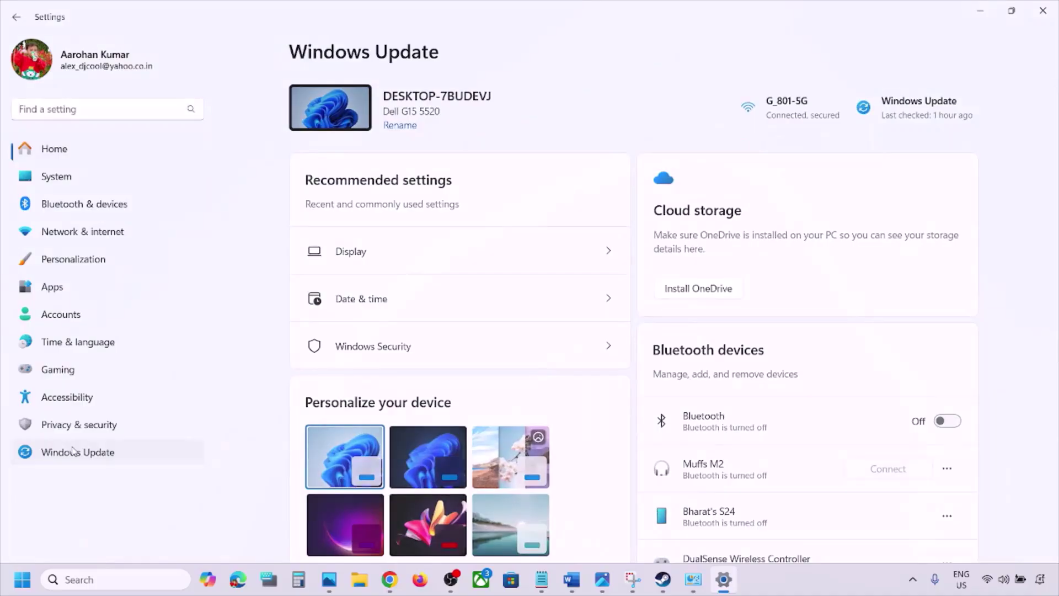
click(904, 116)
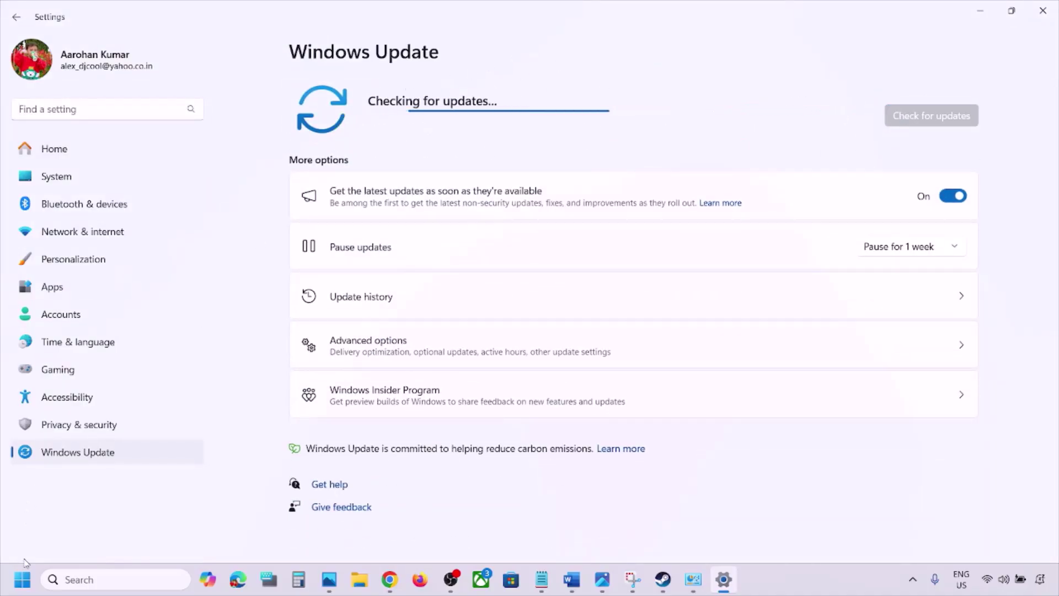
- Show the power options that include Restart, and dismiss them without choosing one
click(22, 578)
click(401, 531)
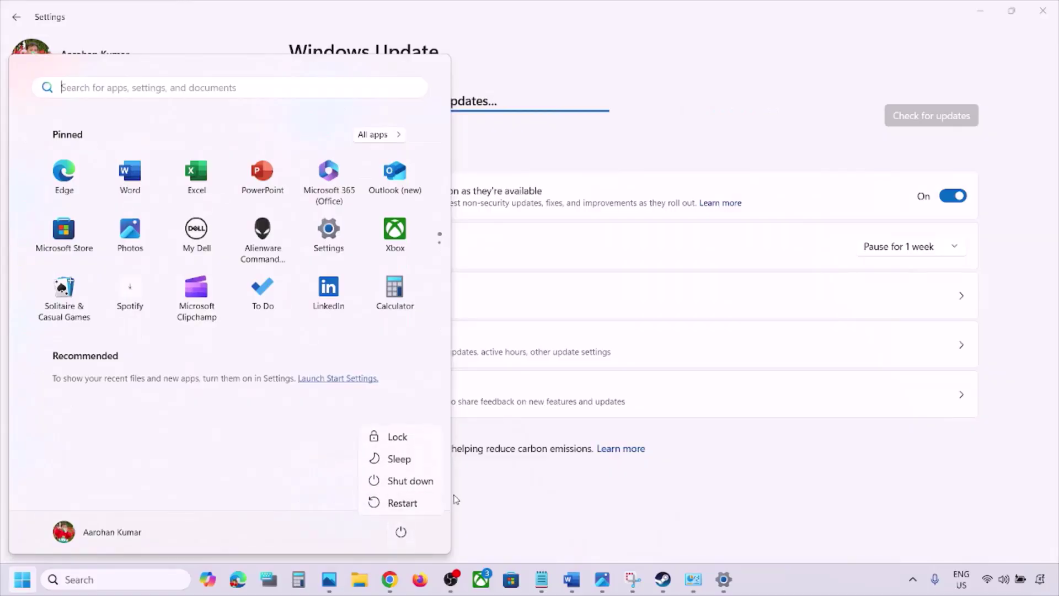
click(780, 462)
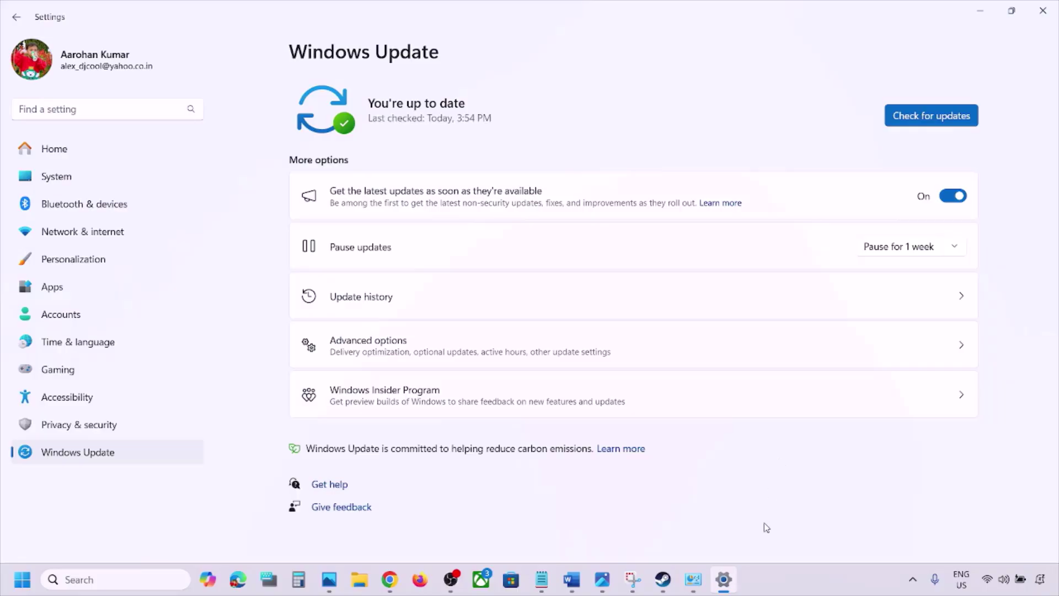
click(784, 583)
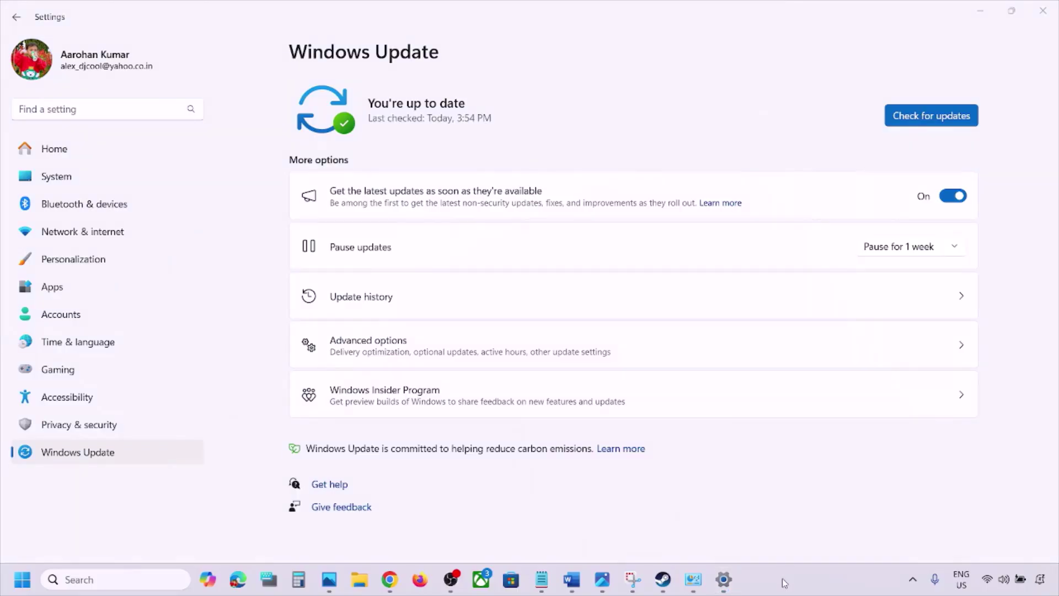